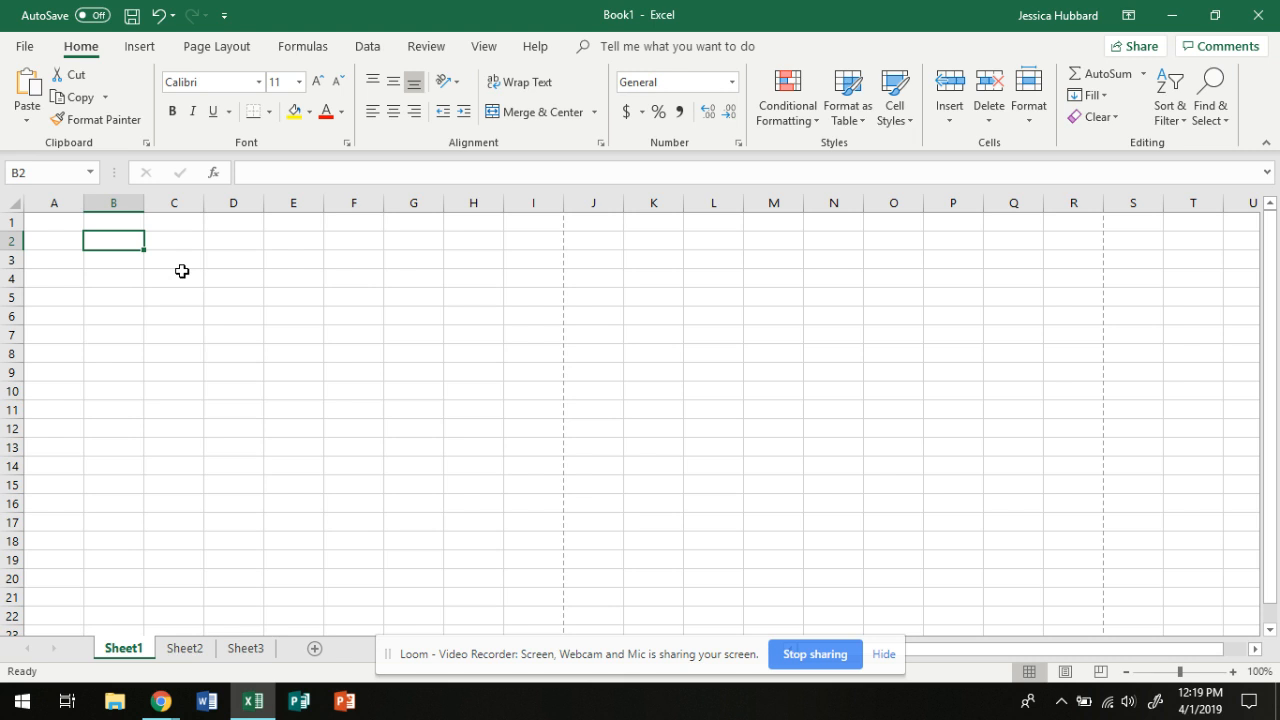
# Enter the heading Current Inventory in cell A1 and widen column A to fit the text
pyautogui.click(52, 221)
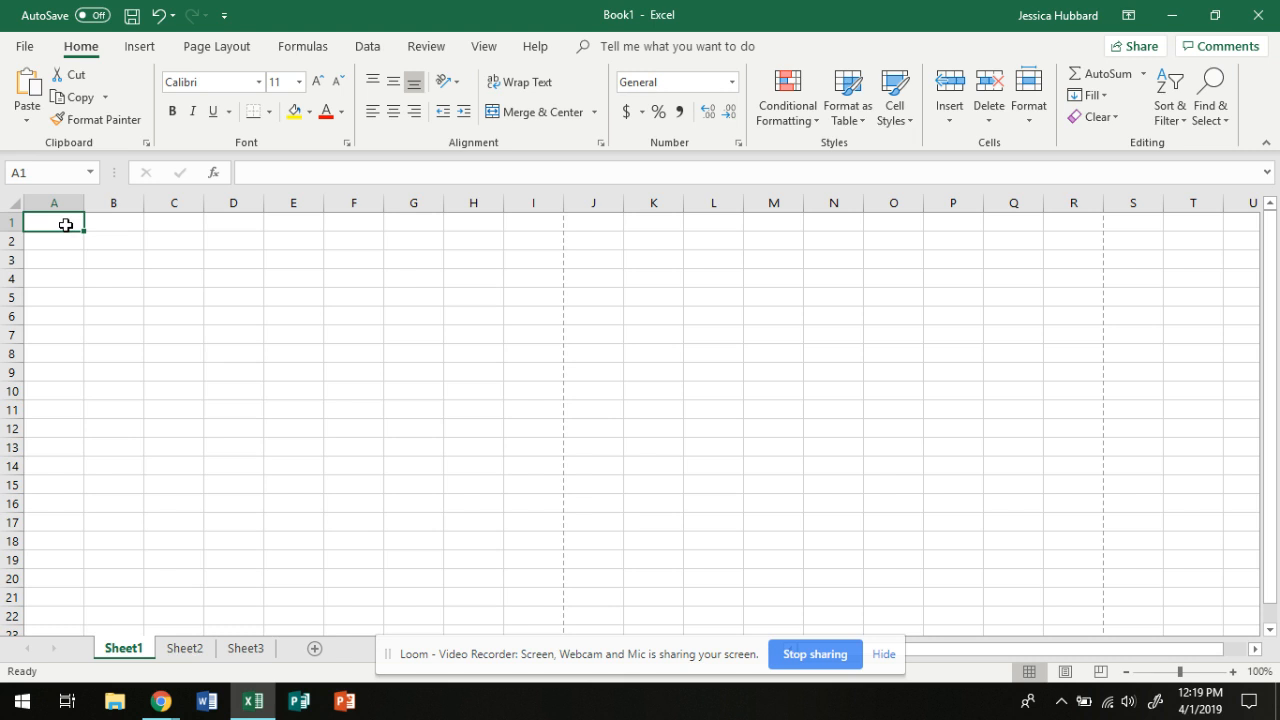
pyautogui.write('Current')
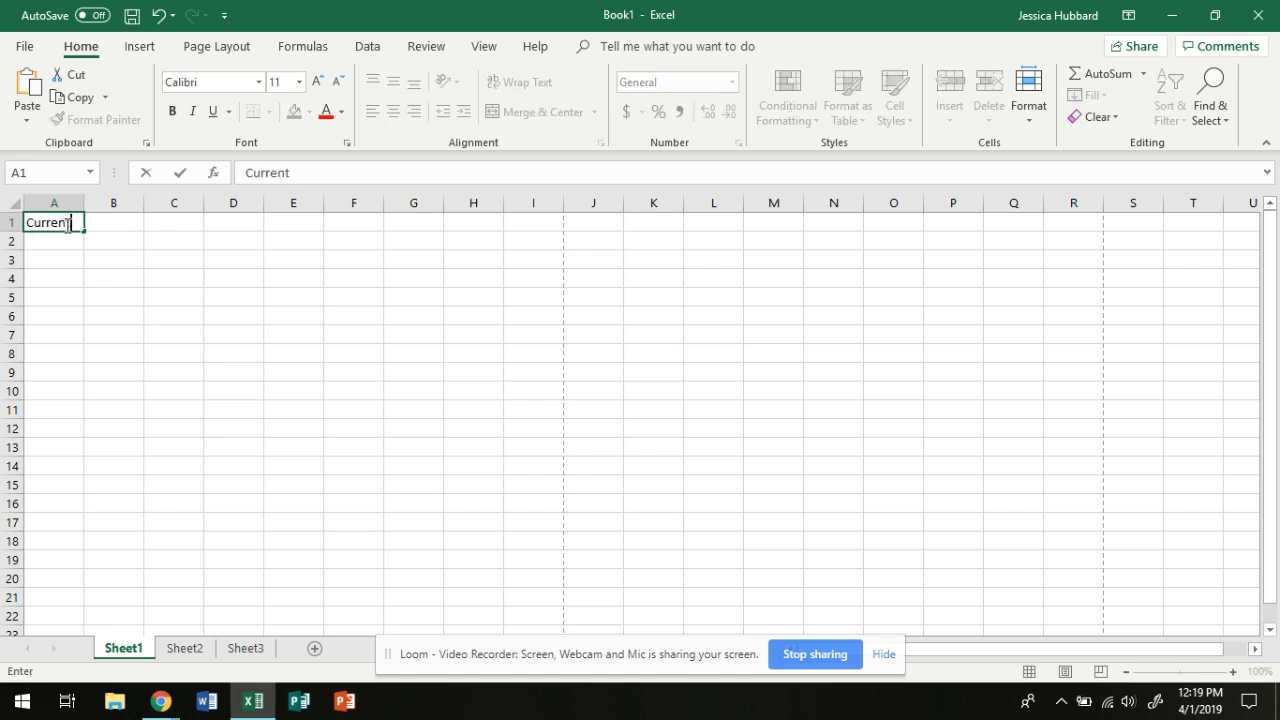
pyautogui.write(' Inventory')
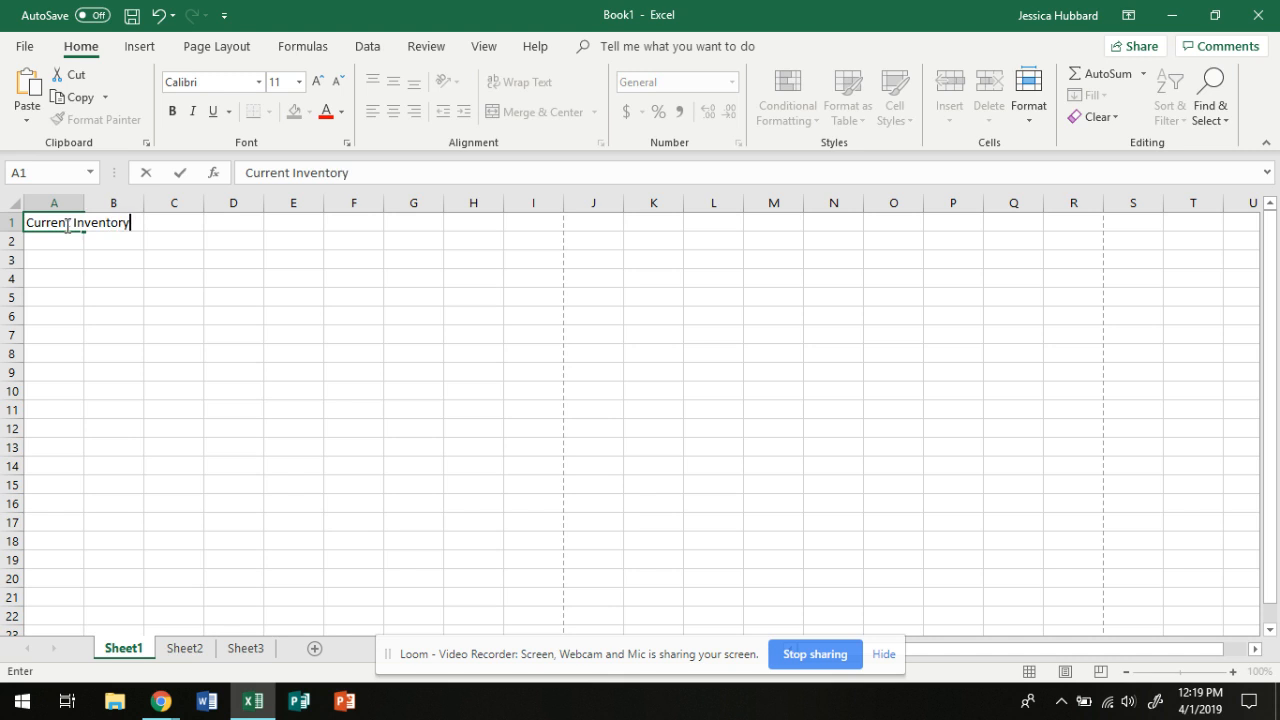
pyautogui.press('Return')
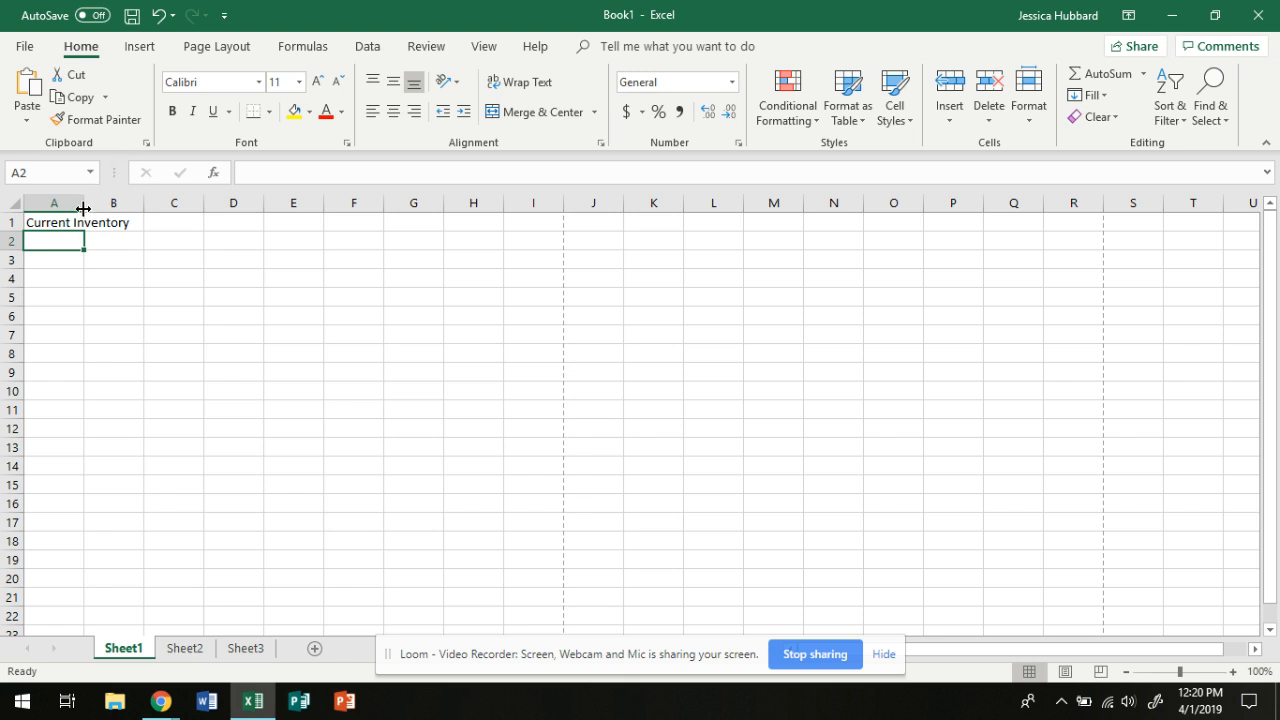
pyautogui.moveTo(82, 207); pyautogui.dragTo(100, 207)
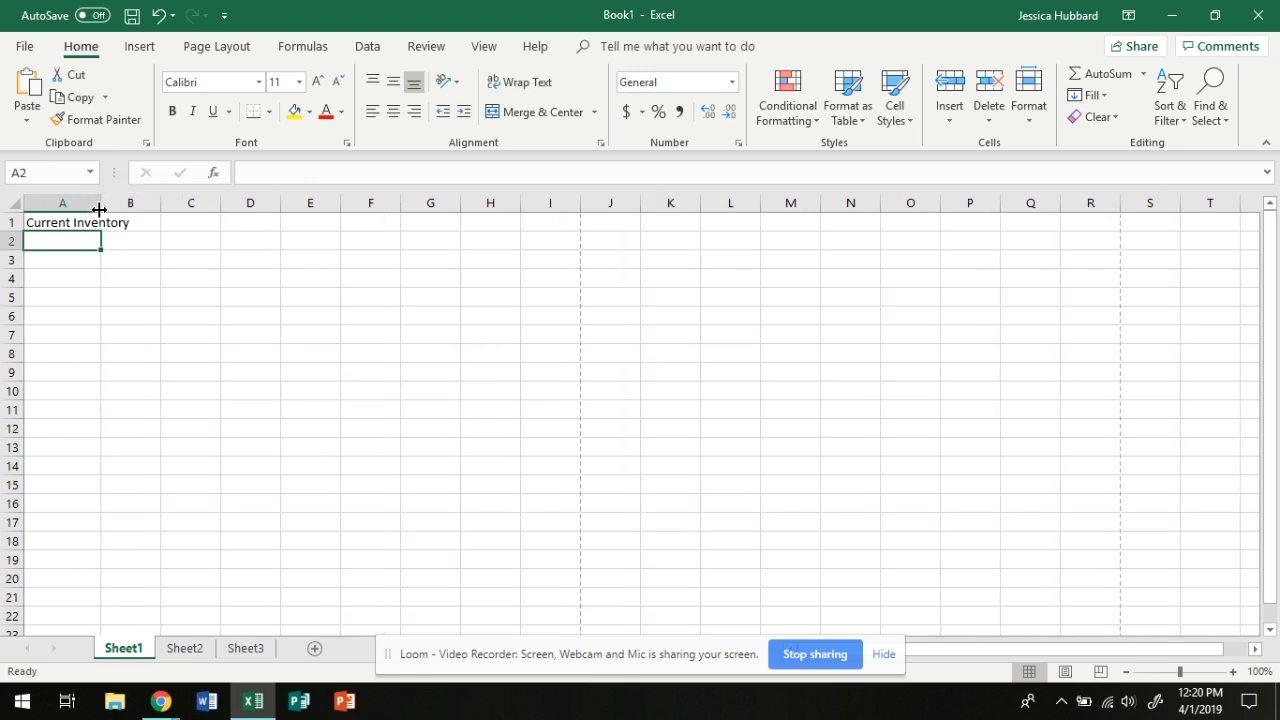
pyautogui.doubleClick(99, 204)
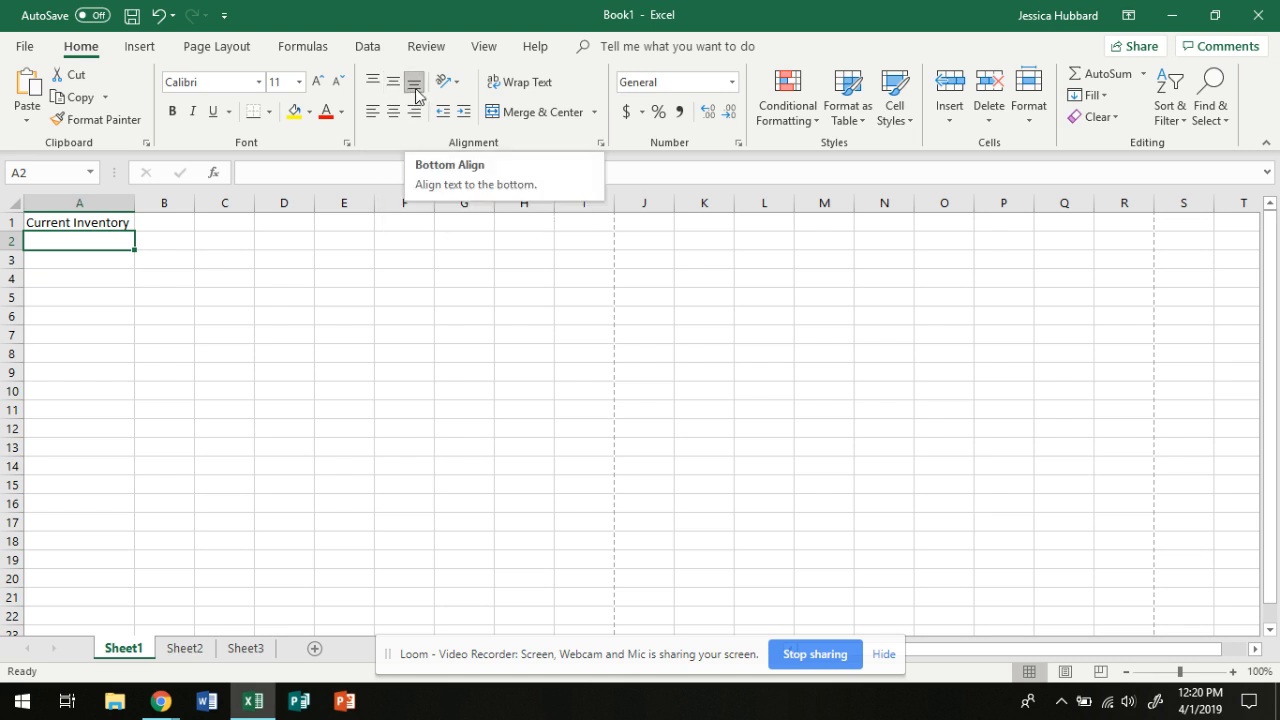
# Enter the headings Last Name in cell B1 and First Initial in cell C1
pyautogui.click(171, 225)
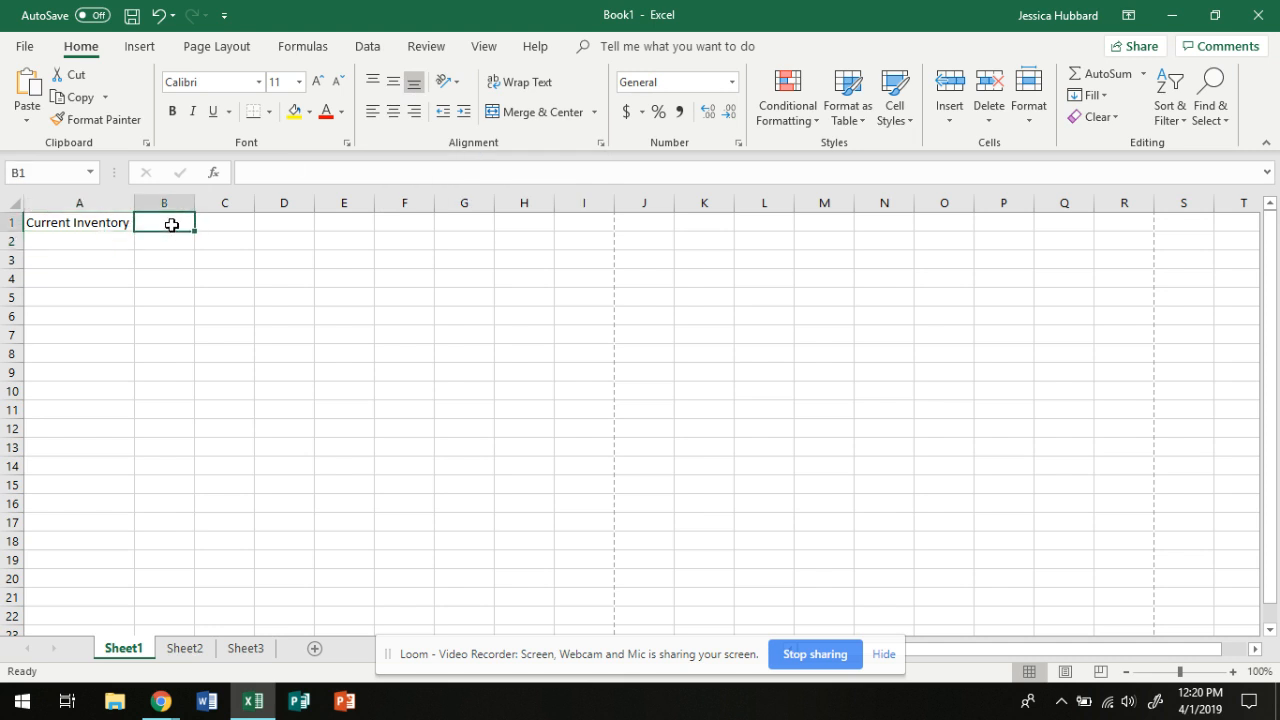
pyautogui.write('Last Name')
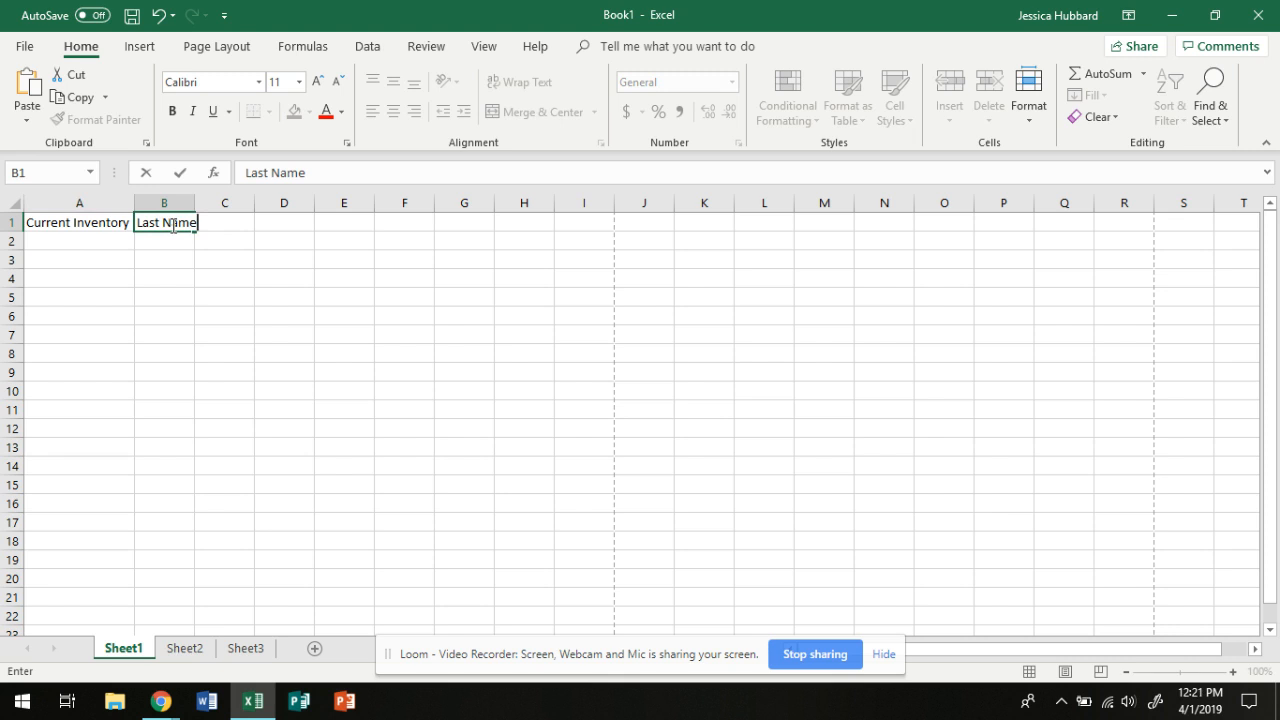
pyautogui.press('Tab')
pyautogui.write('Fir')
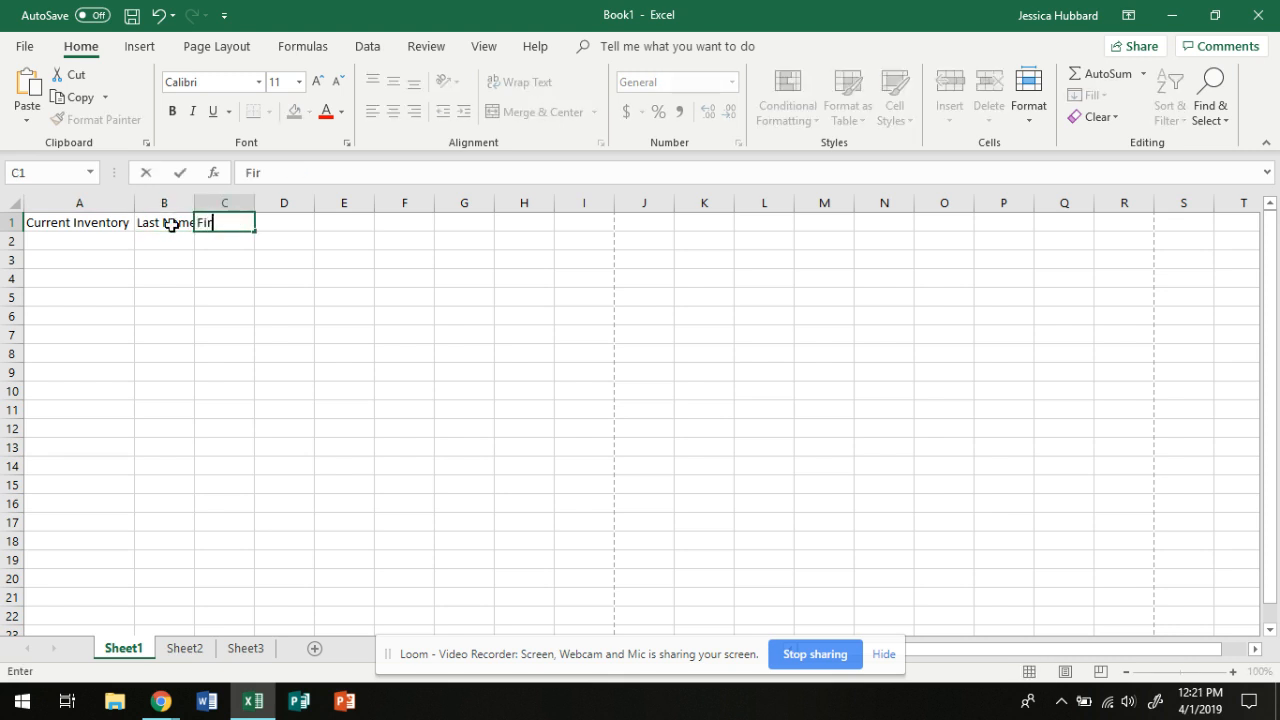
pyautogui.write('st Initial')
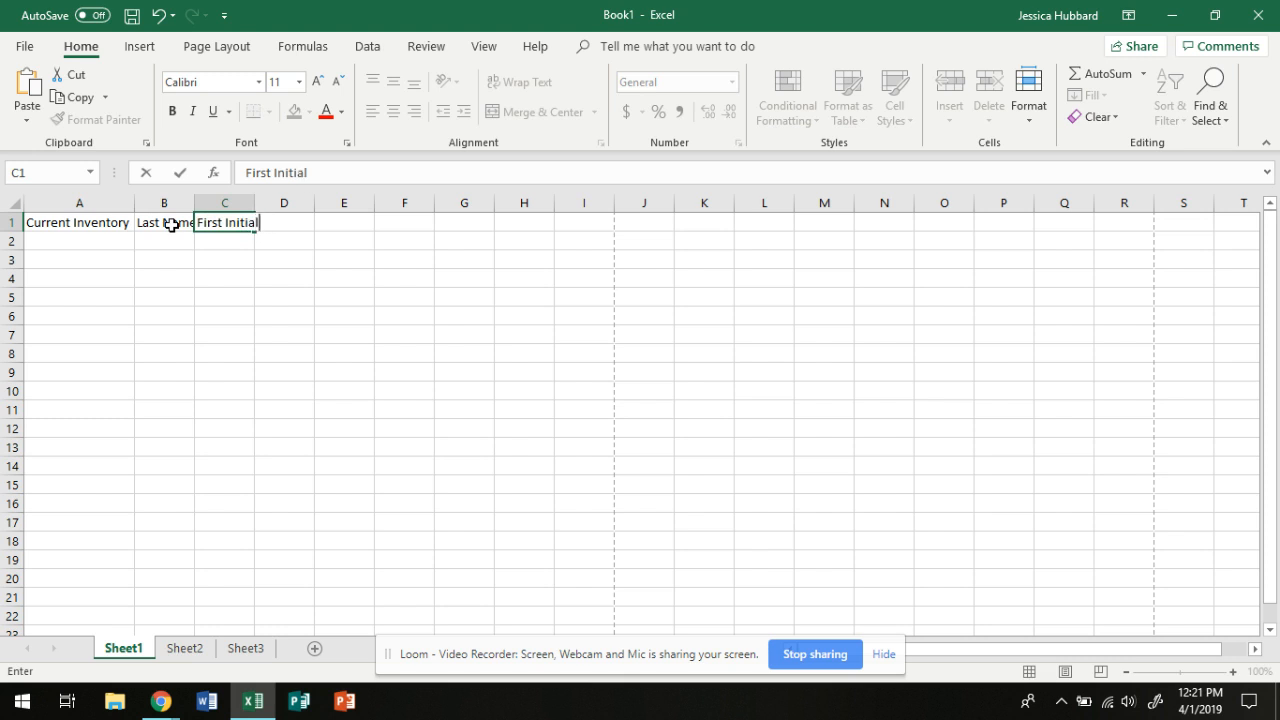
pyautogui.click(172, 255)
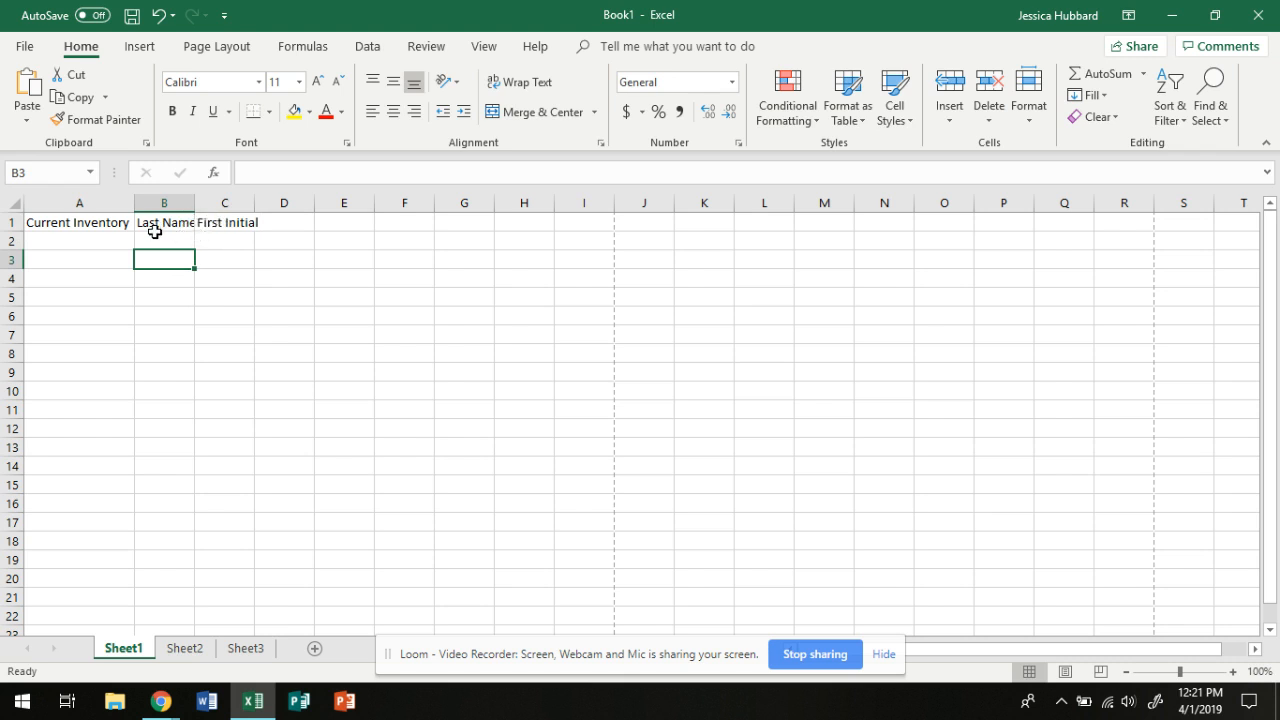
# Apply Wrap Text to all of row 1
pyautogui.click(10, 221)
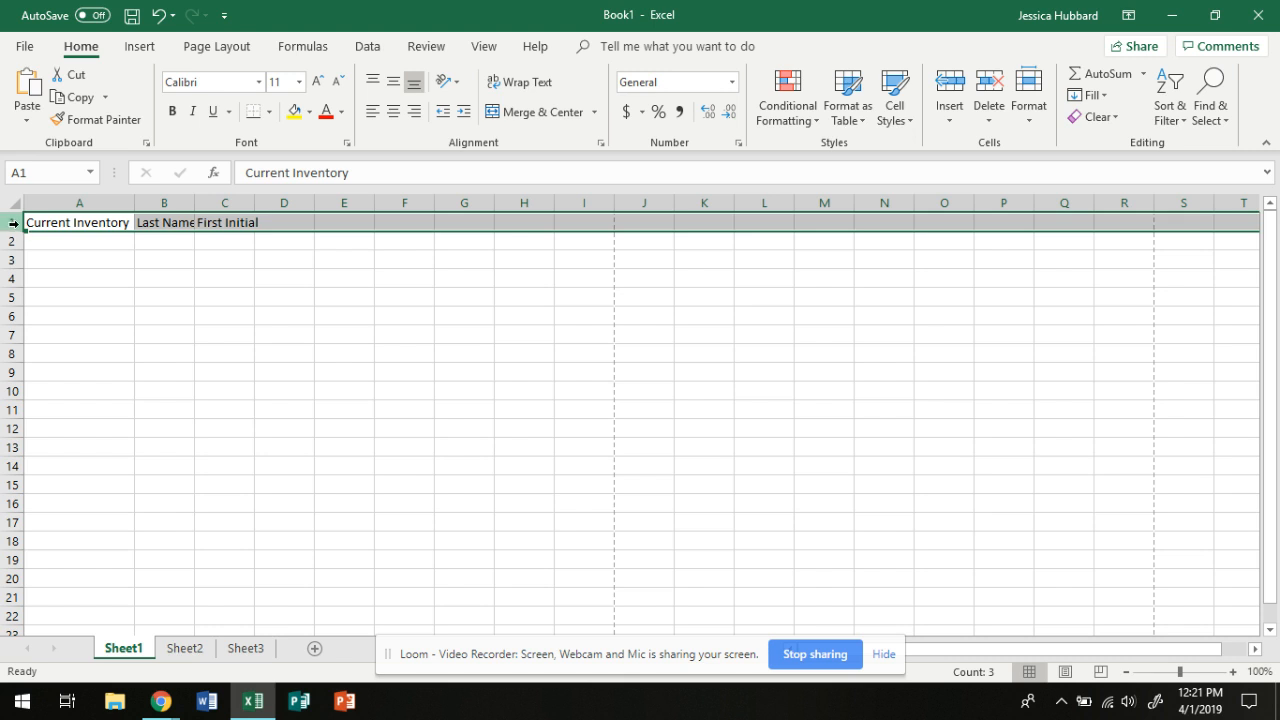
pyautogui.click(528, 81)
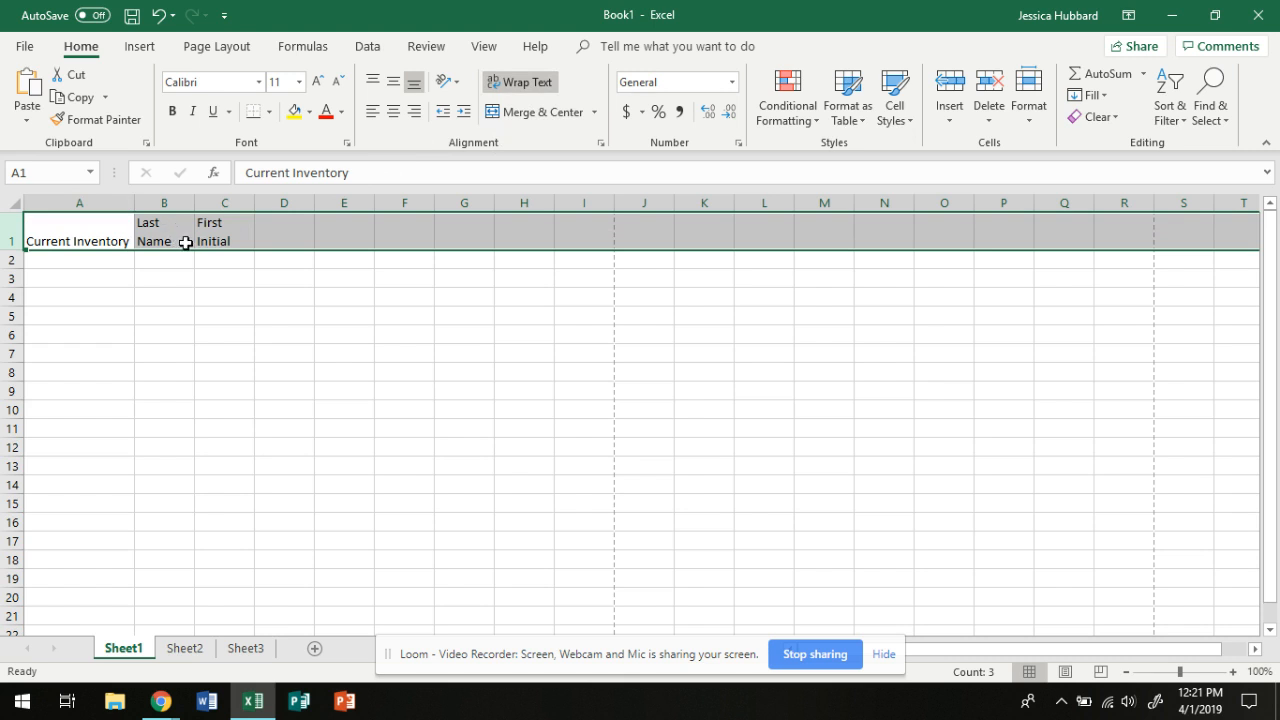
pyautogui.click(390, 655)
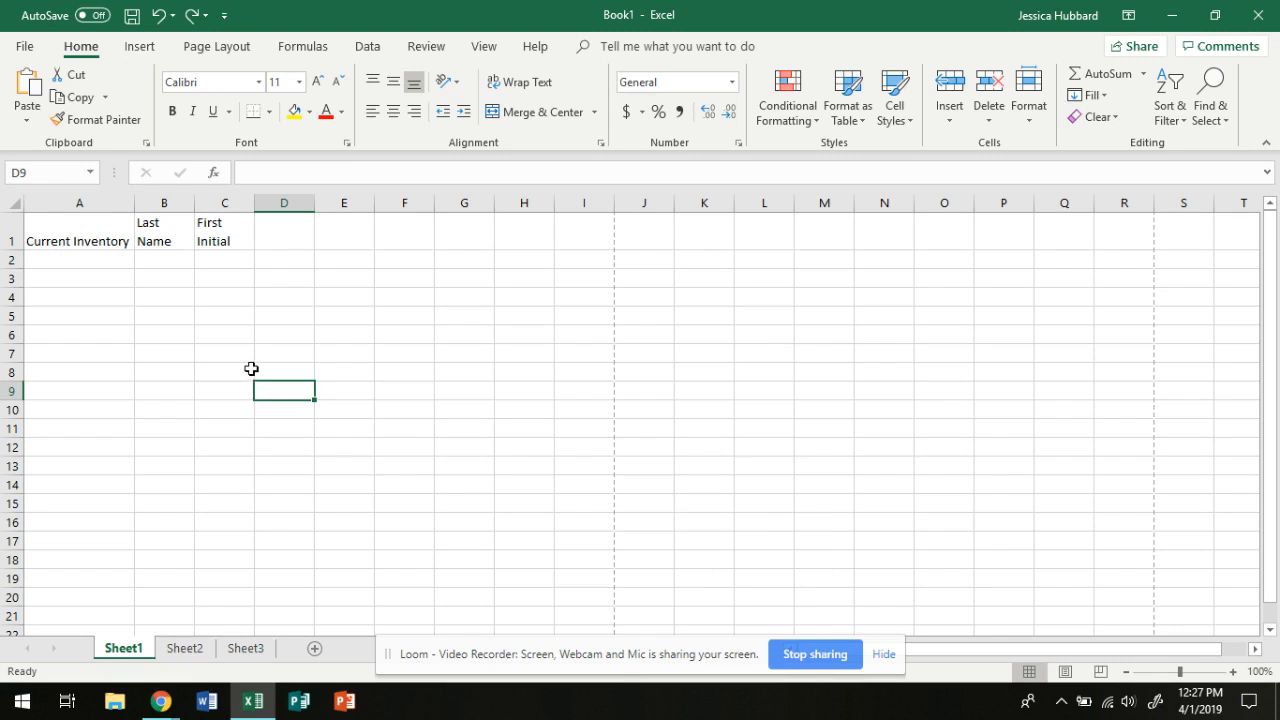
# Angle the Last Name and First Initial headings counterclockwise and turn off text wrapping for both cells
pyautogui.click(165, 235)
pyautogui.moveTo(165, 235); pyautogui.dragTo(214, 231)
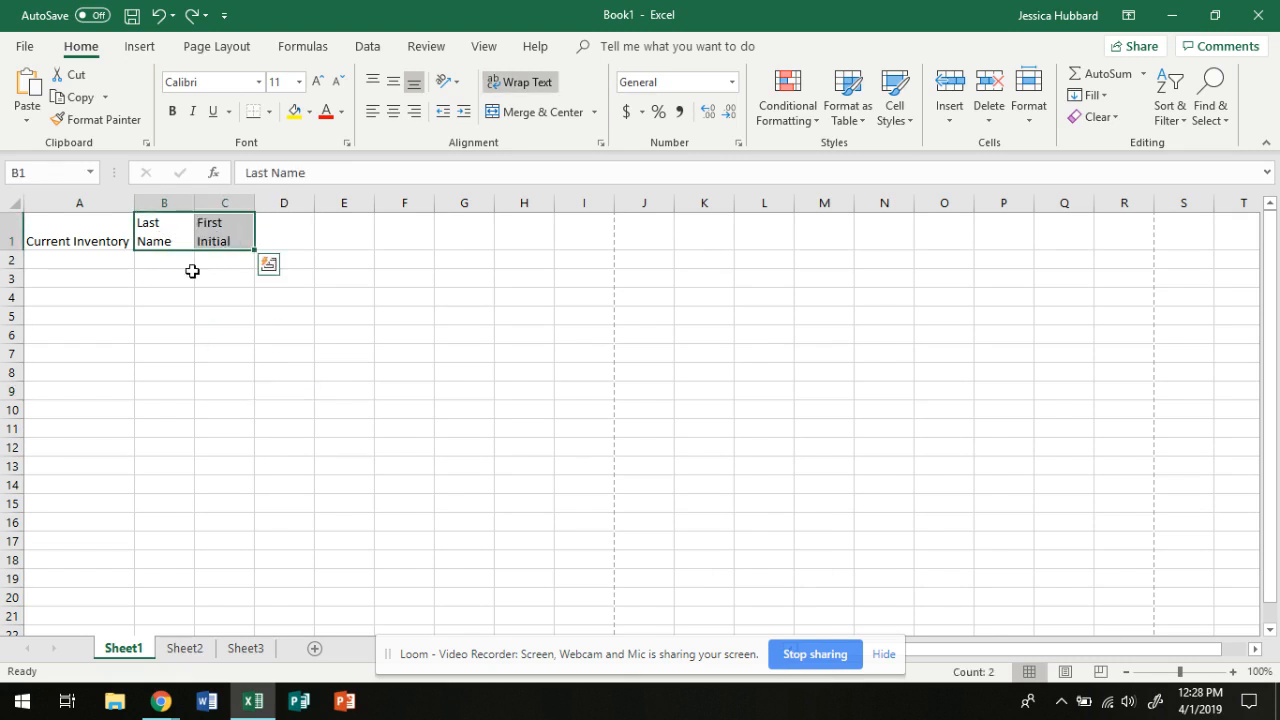
pyautogui.click(456, 84)
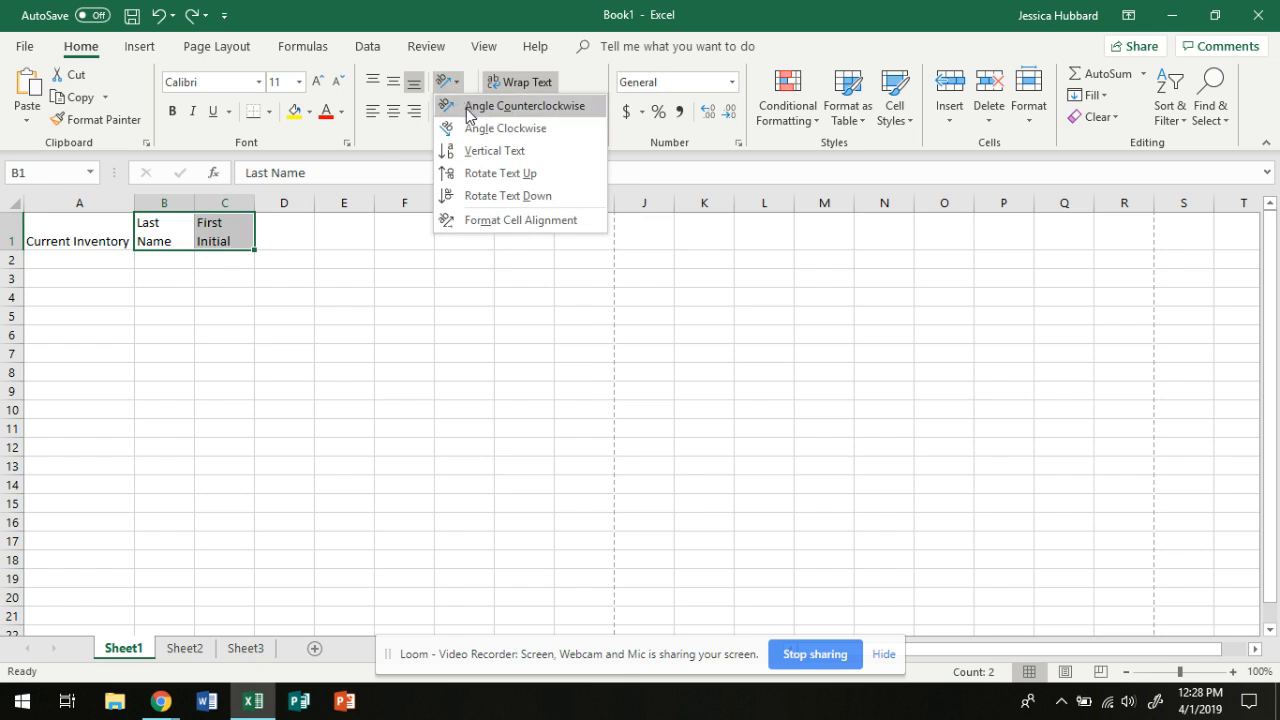
pyautogui.click(469, 110)
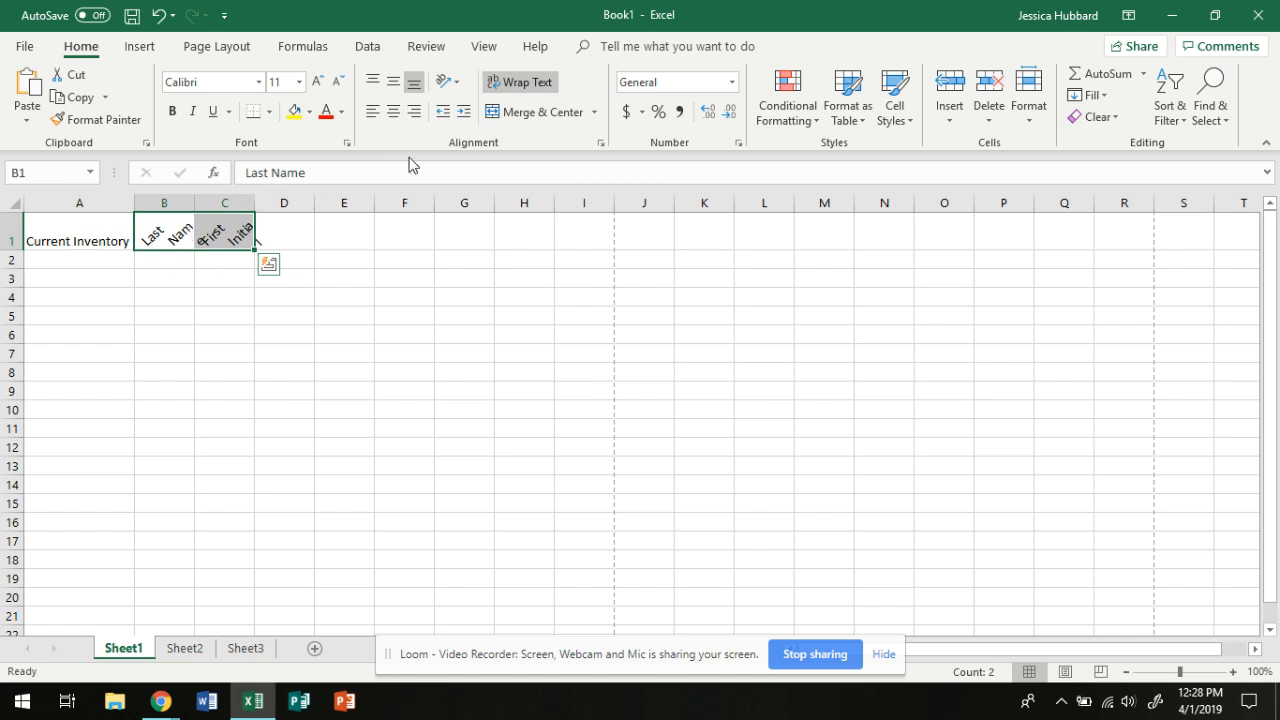
pyautogui.click(517, 82)
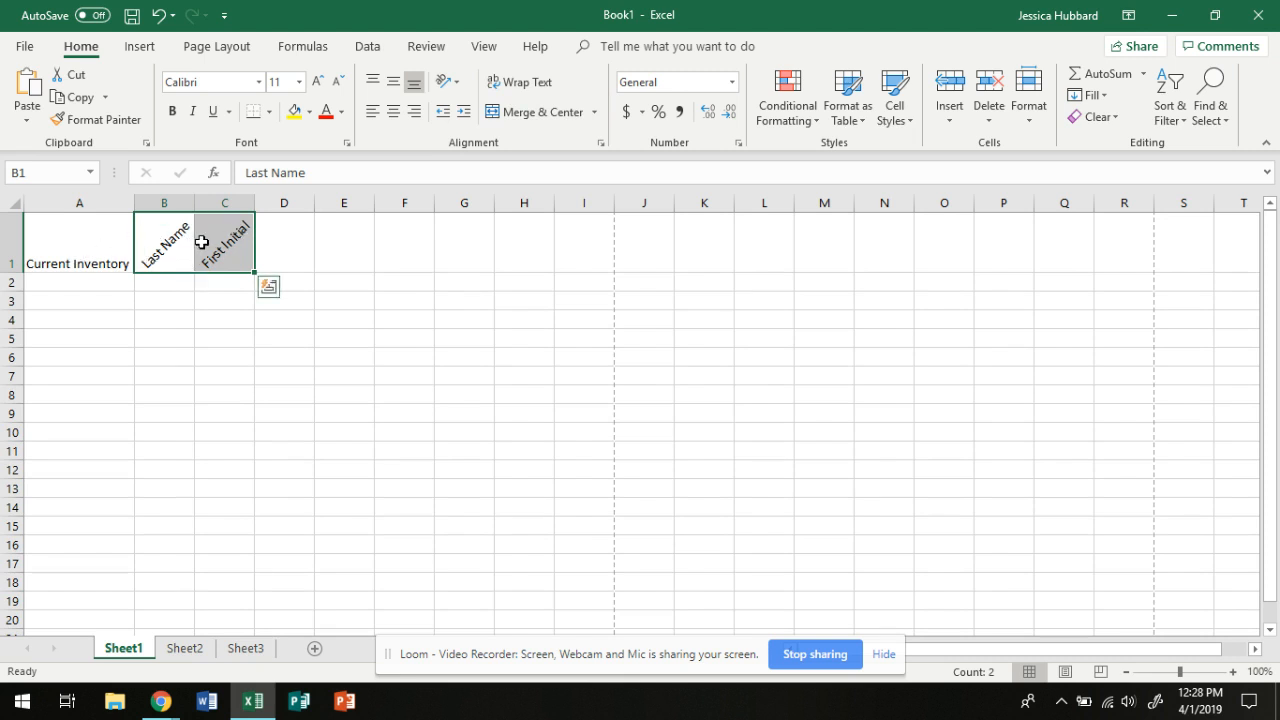
pyautogui.click(227, 301)
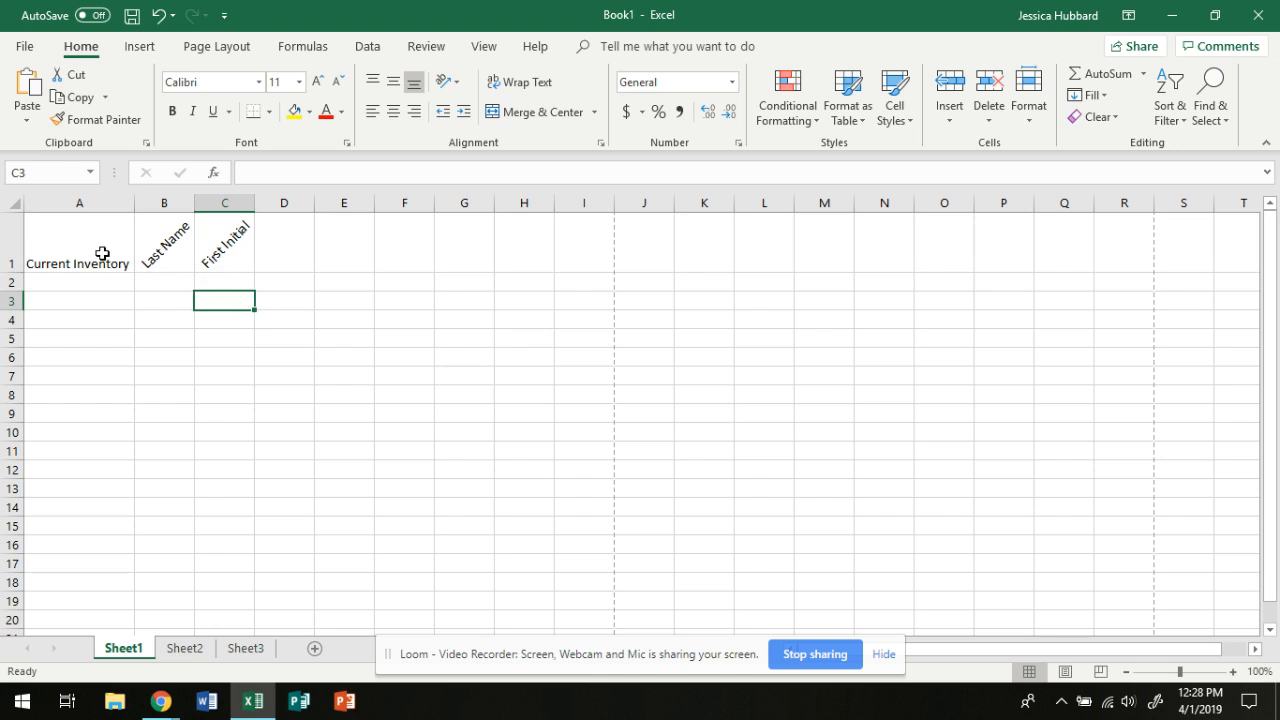
# Apply All Borders to the heading cells A1:C1
pyautogui.moveTo(102, 254)
pyautogui.mouseDown()
pyautogui.moveTo(206, 251)
pyautogui.moveTo(196, 254)
pyautogui.mouseUp()
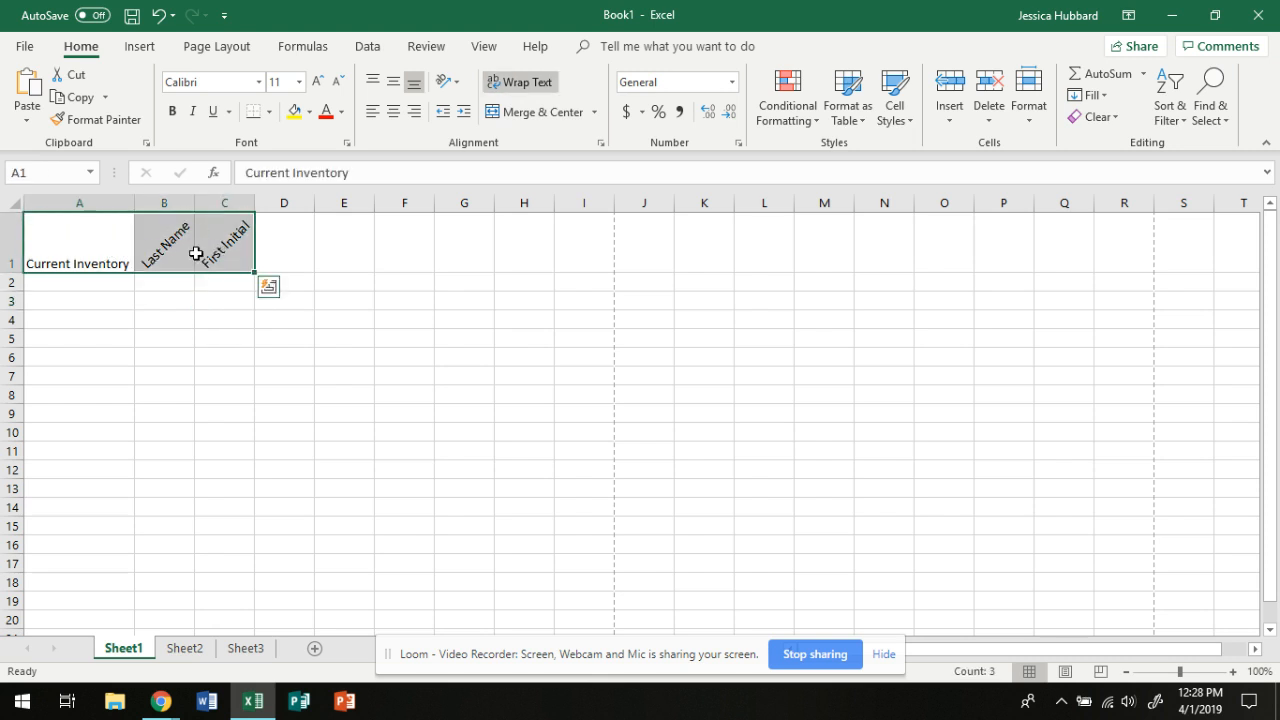
pyautogui.click(271, 112)
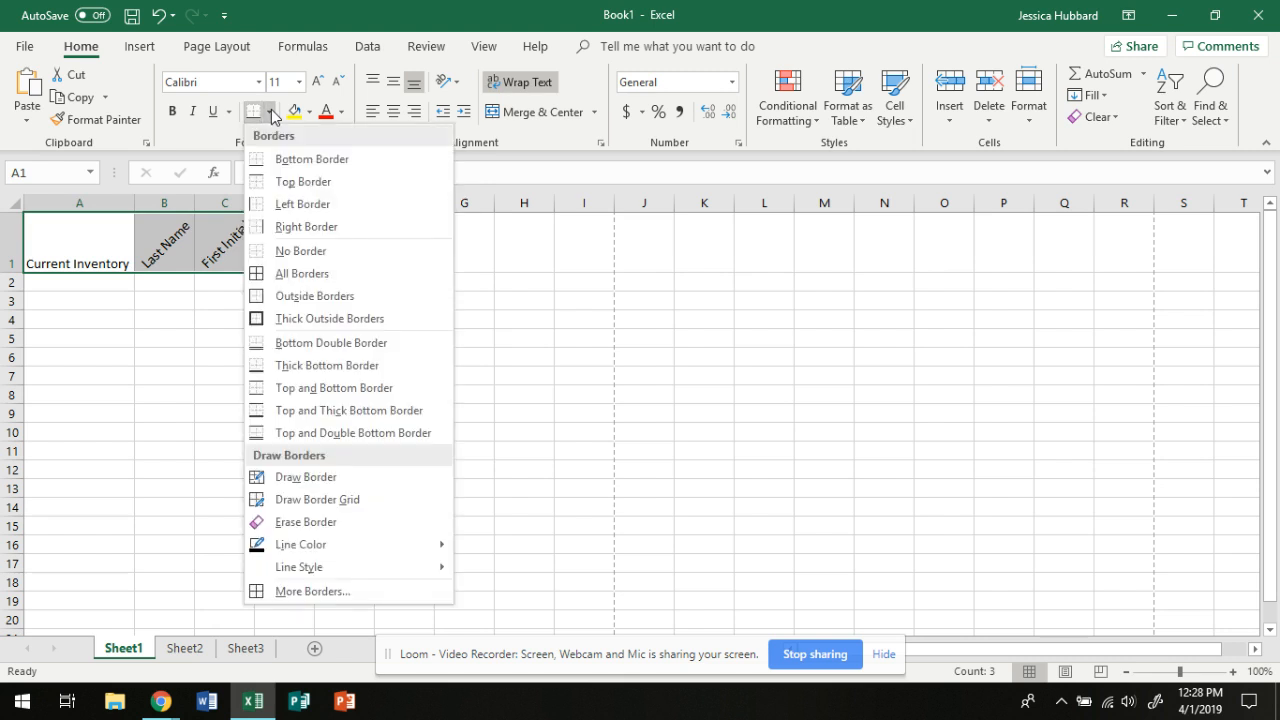
pyautogui.click(300, 274)
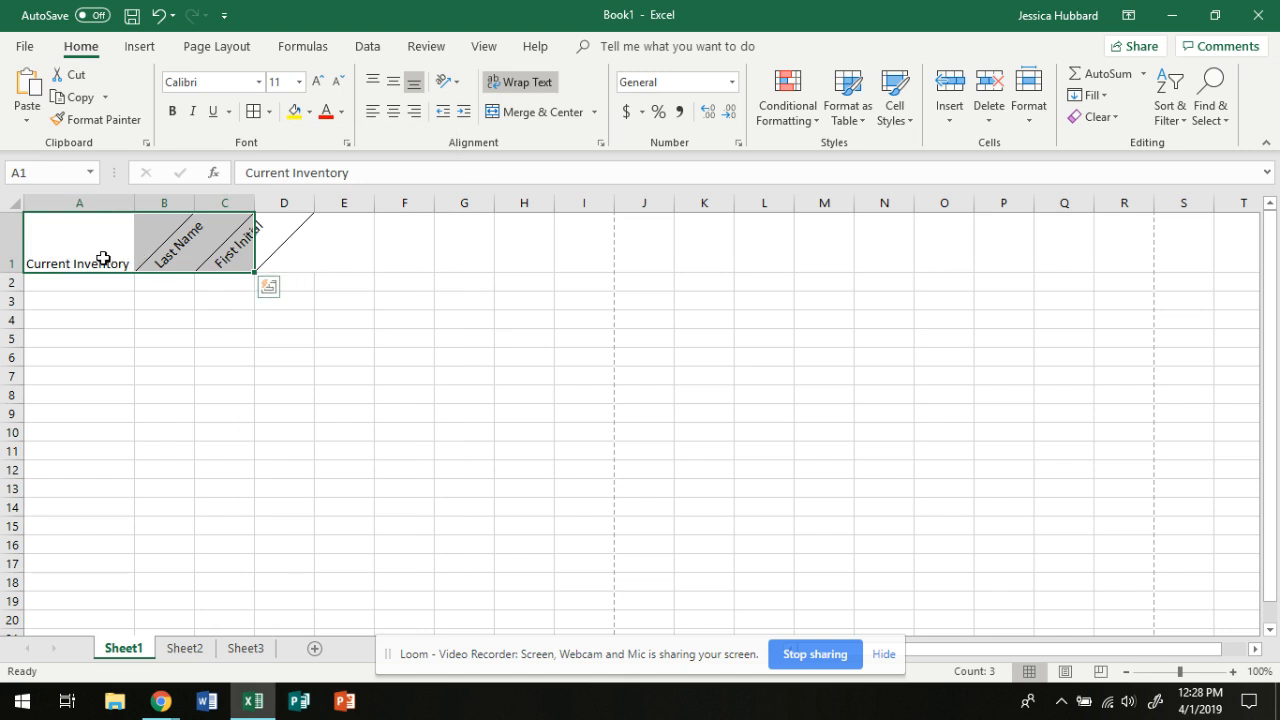
pyautogui.click(204, 284)
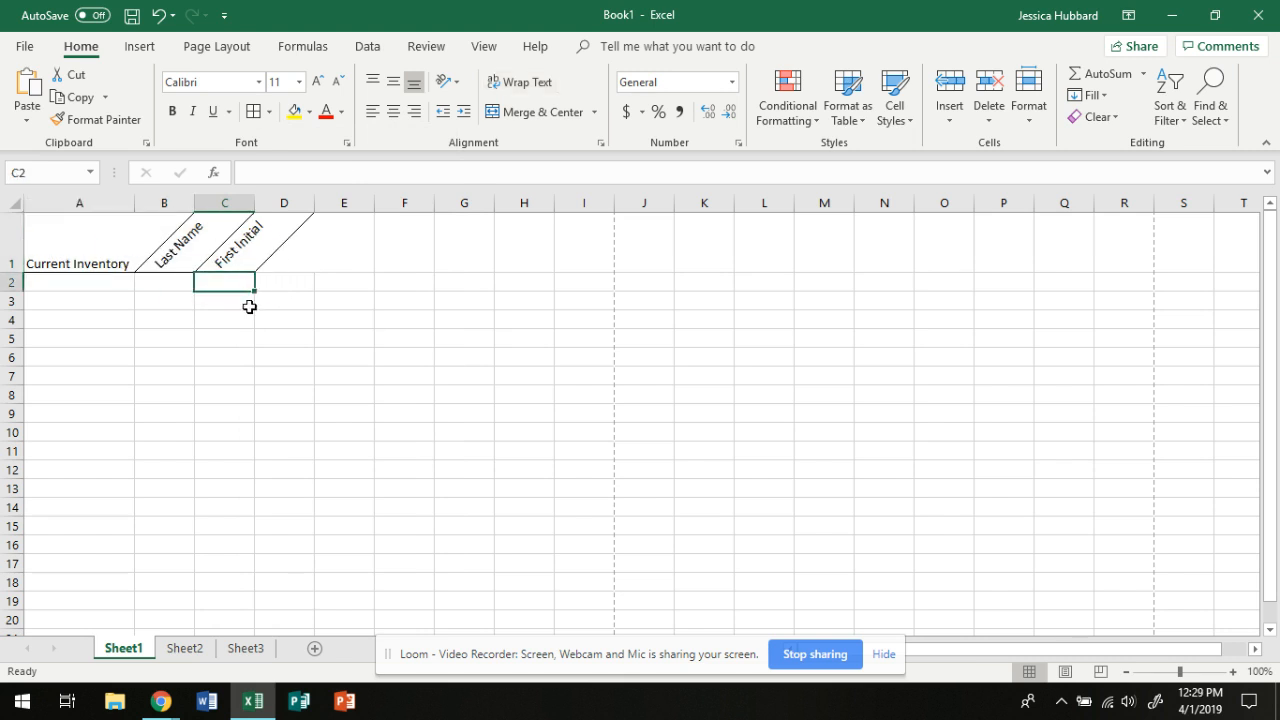
# Enter the text overtime hours in cell B2
pyautogui.click(180, 287)
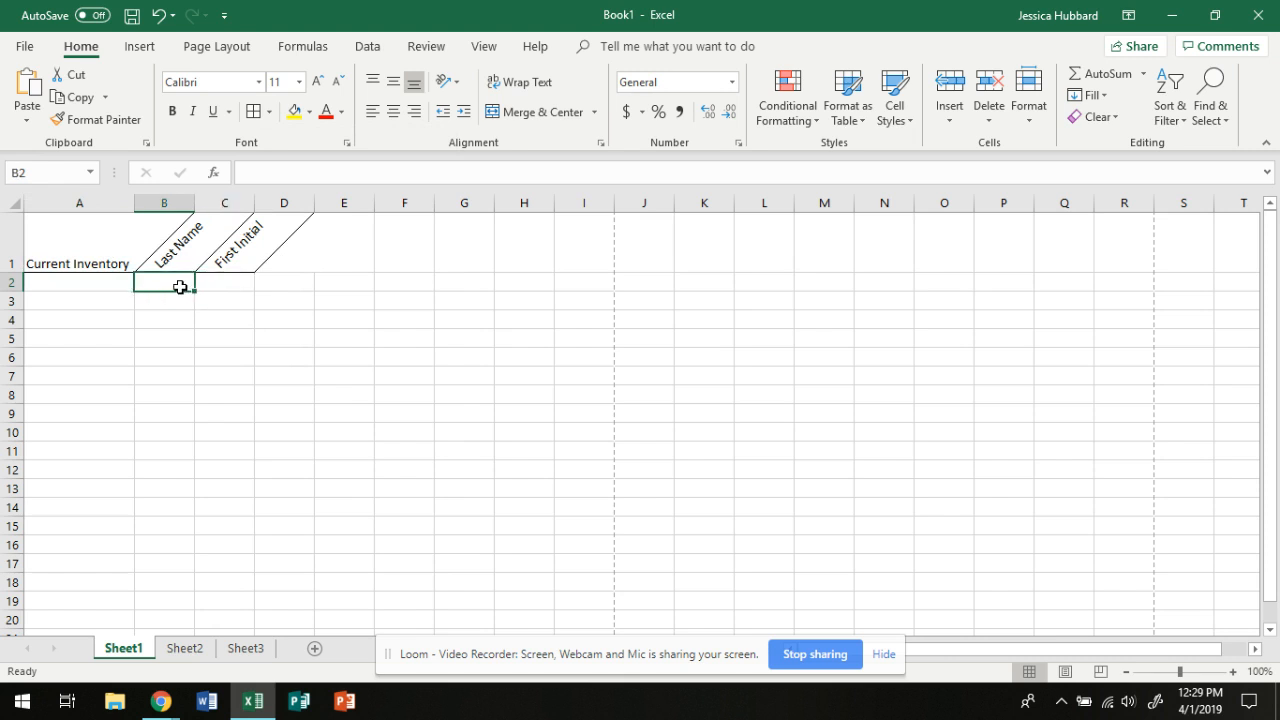
pyautogui.write('ov')
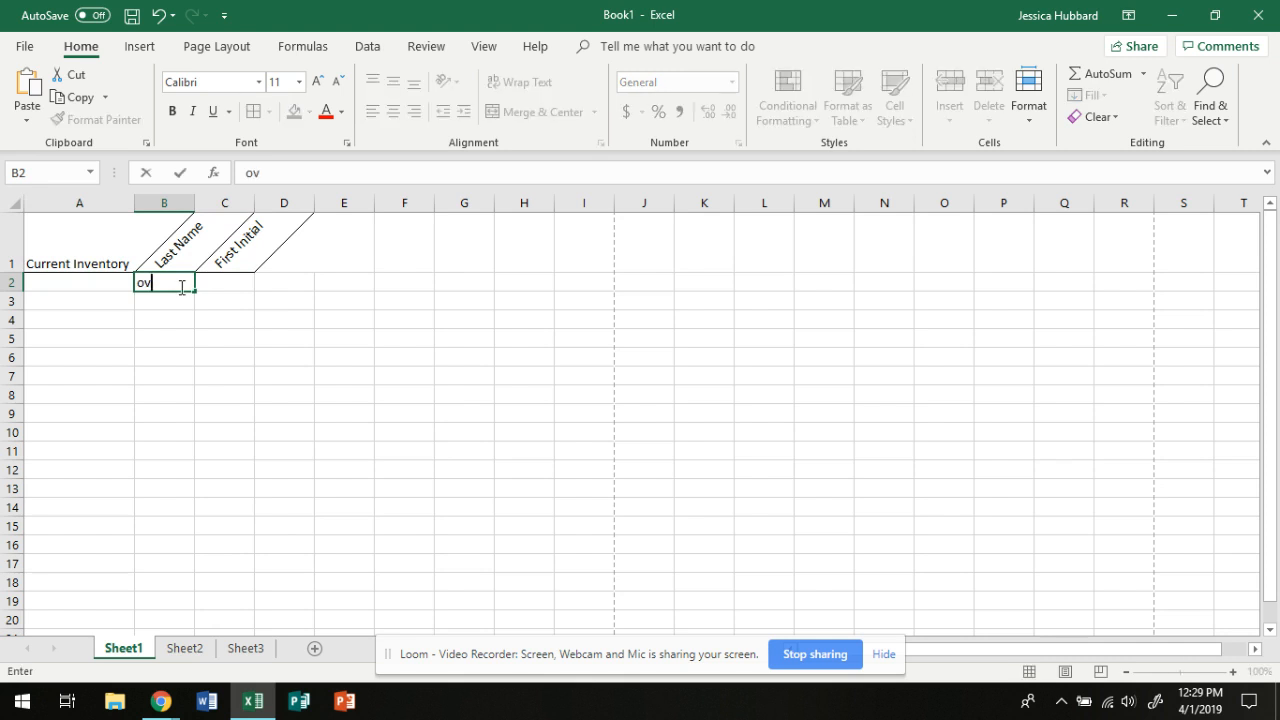
pyautogui.write('ertime hour')
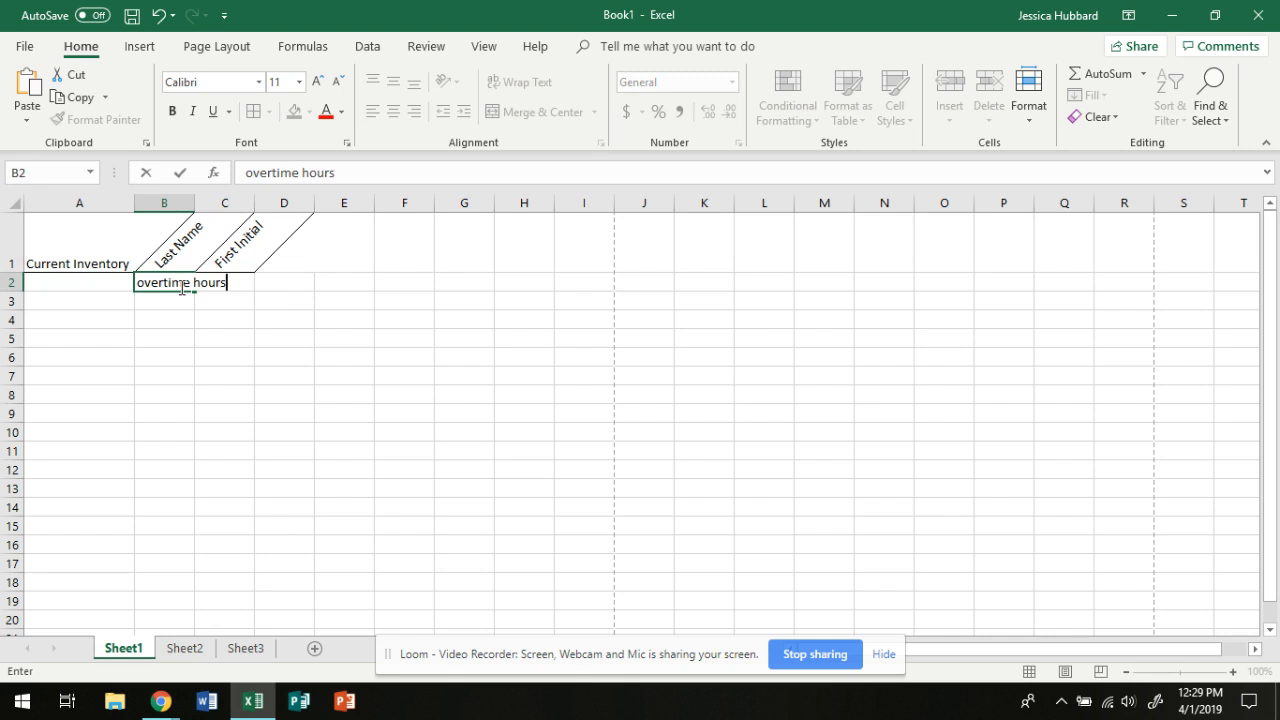
pyautogui.write('s')
pyautogui.click(176, 316)
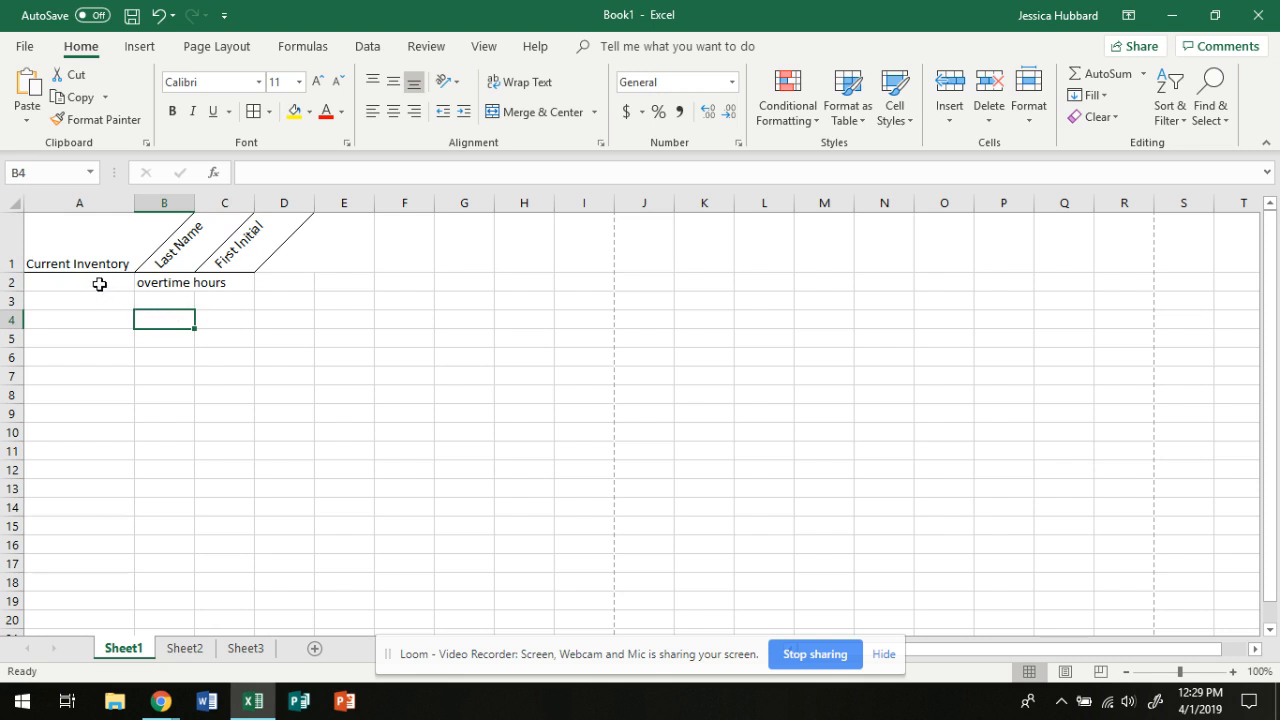
# Merge and center cells A2:D2, switch the merge off once, and merge and center them again
pyautogui.moveTo(100, 284); pyautogui.dragTo(267, 283)
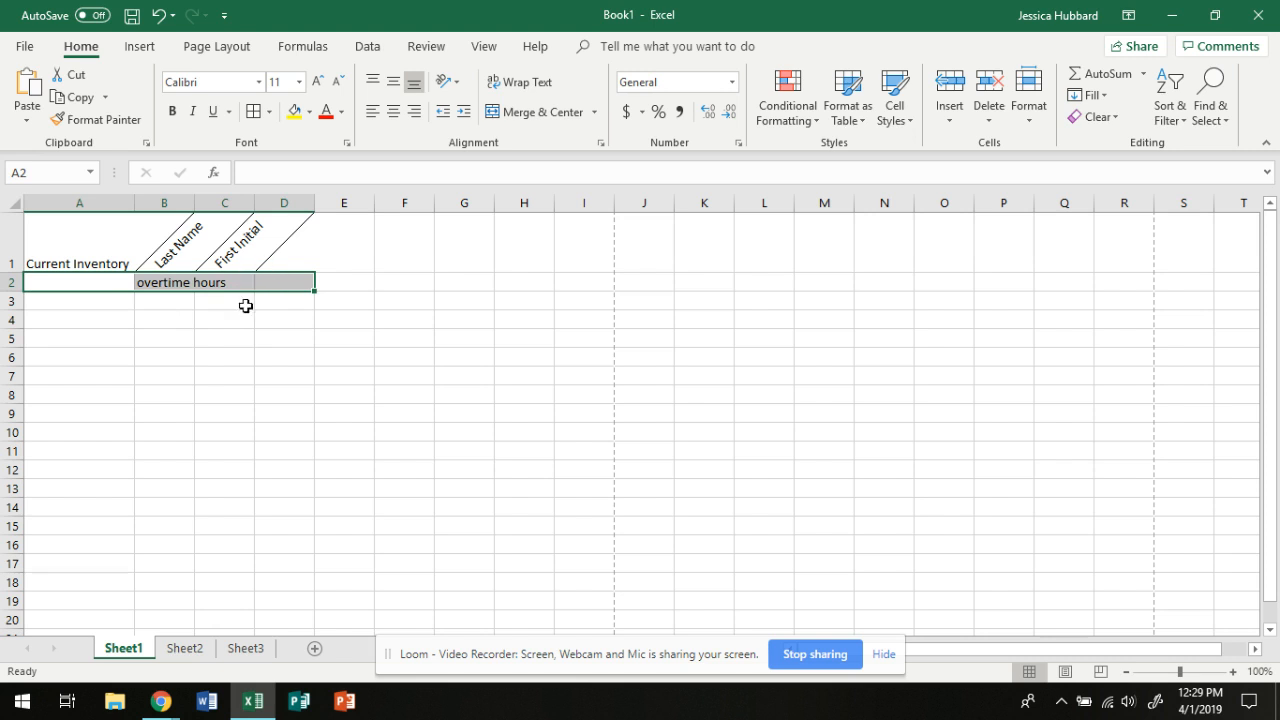
pyautogui.click(545, 113)
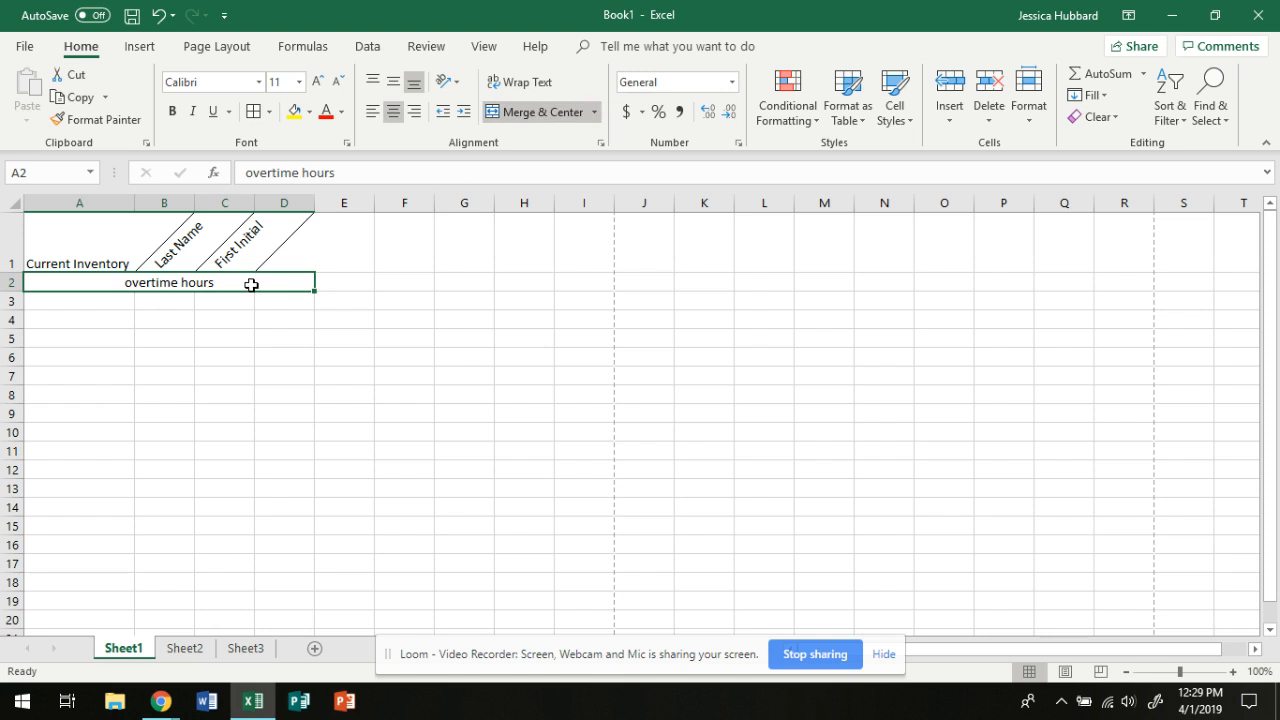
pyautogui.click(548, 116)
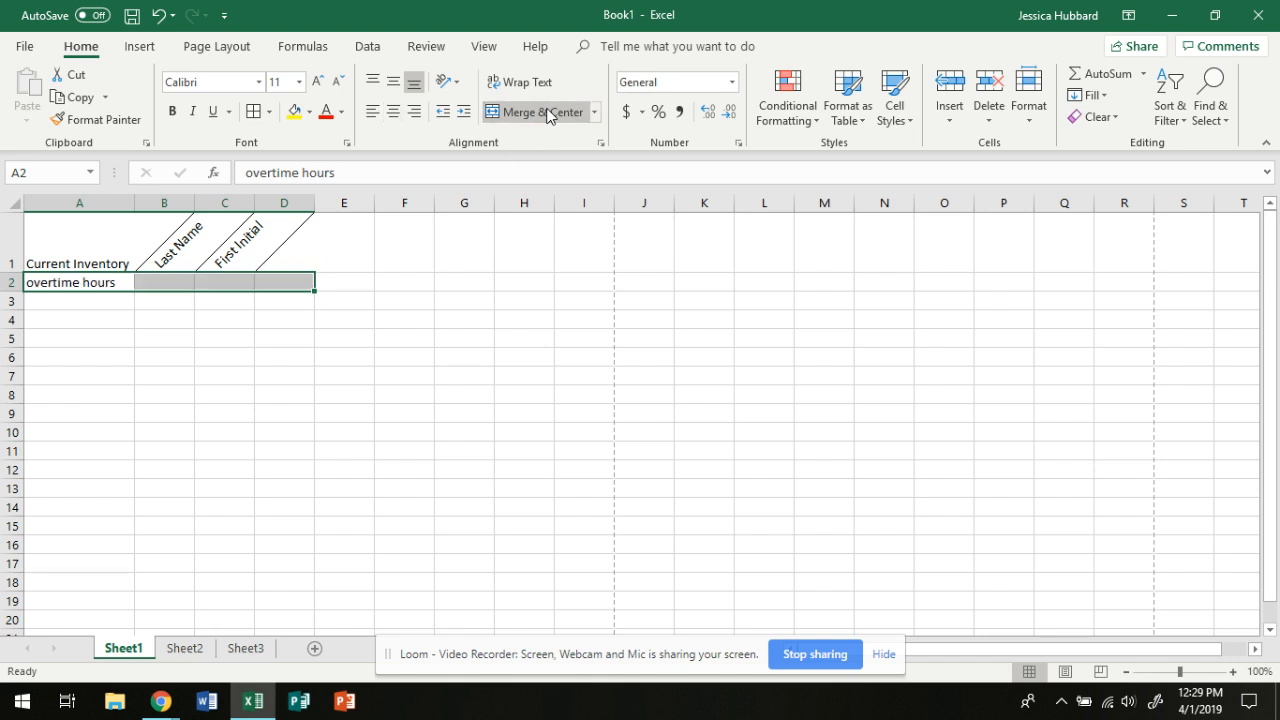
pyautogui.click(548, 116)
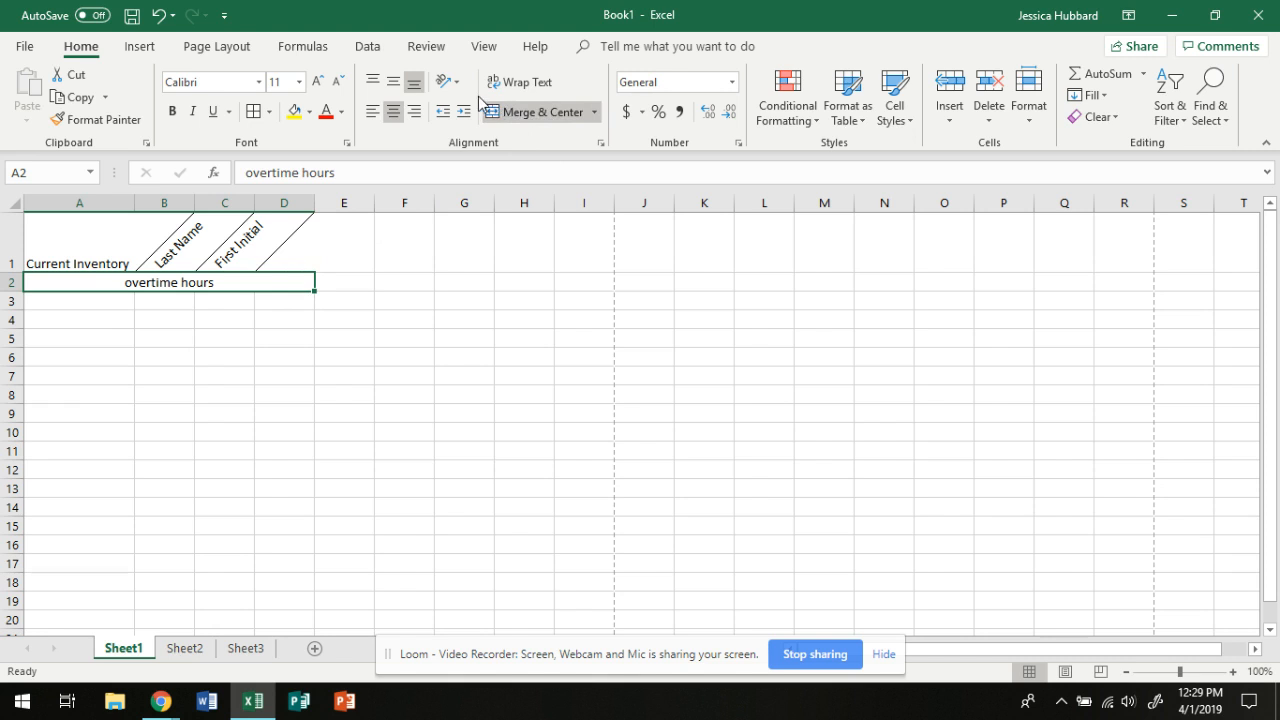
pyautogui.click(338, 322)
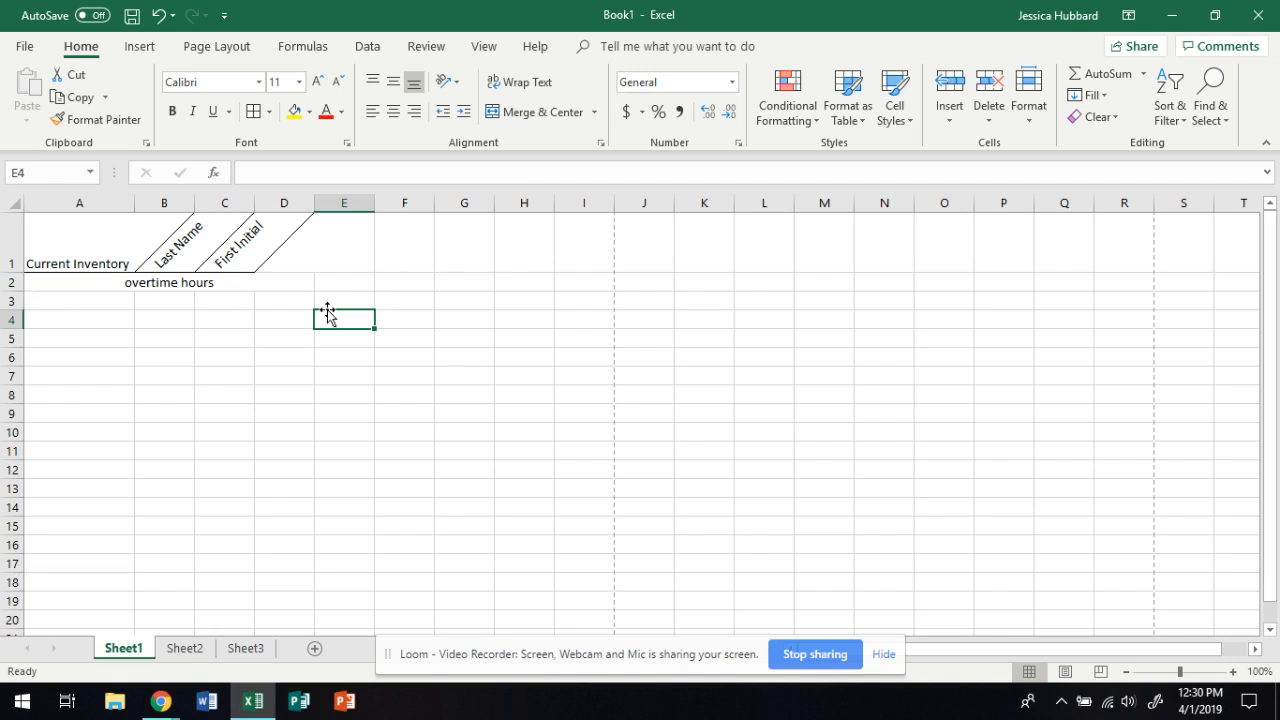
# Enter the value 1.5 in each of the cells C4 through C10
pyautogui.click(223, 320)
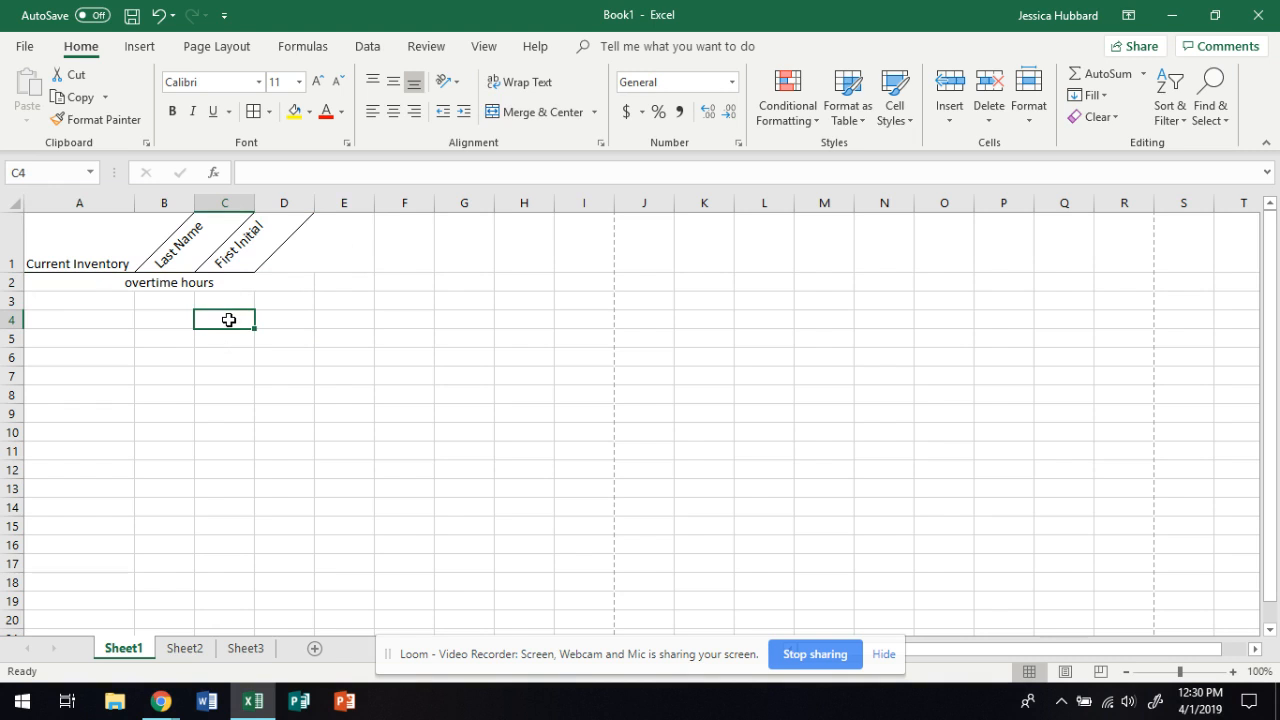
pyautogui.write('1')
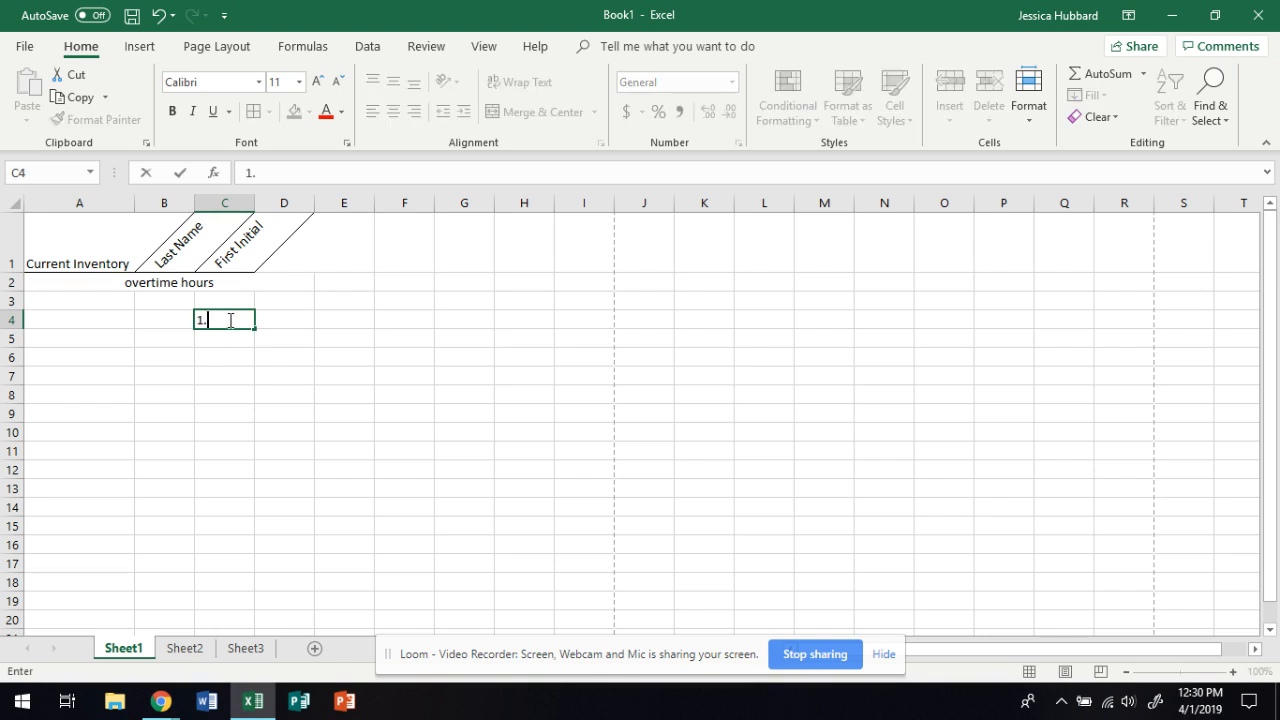
pyautogui.write('.5')
pyautogui.press('Return')
pyautogui.write('1.5')
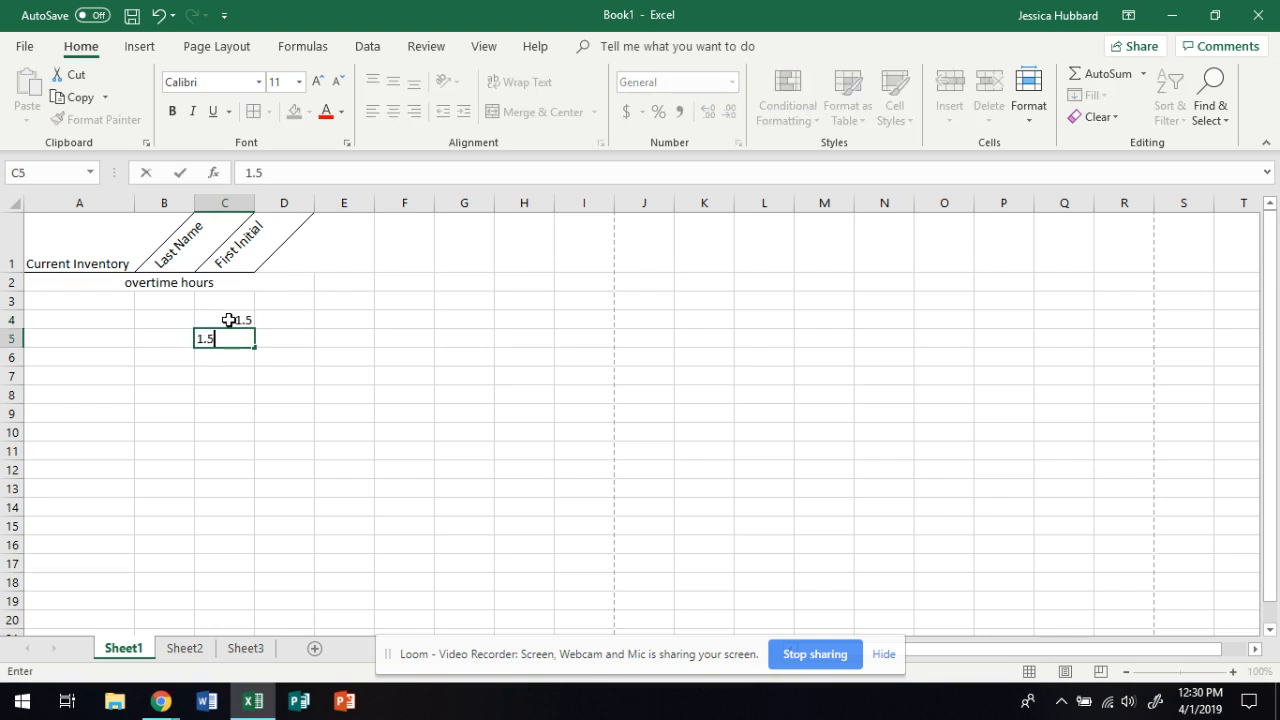
pyautogui.press('Return')
pyautogui.write('1.5')
pyautogui.press('Return')
pyautogui.write('1.5')
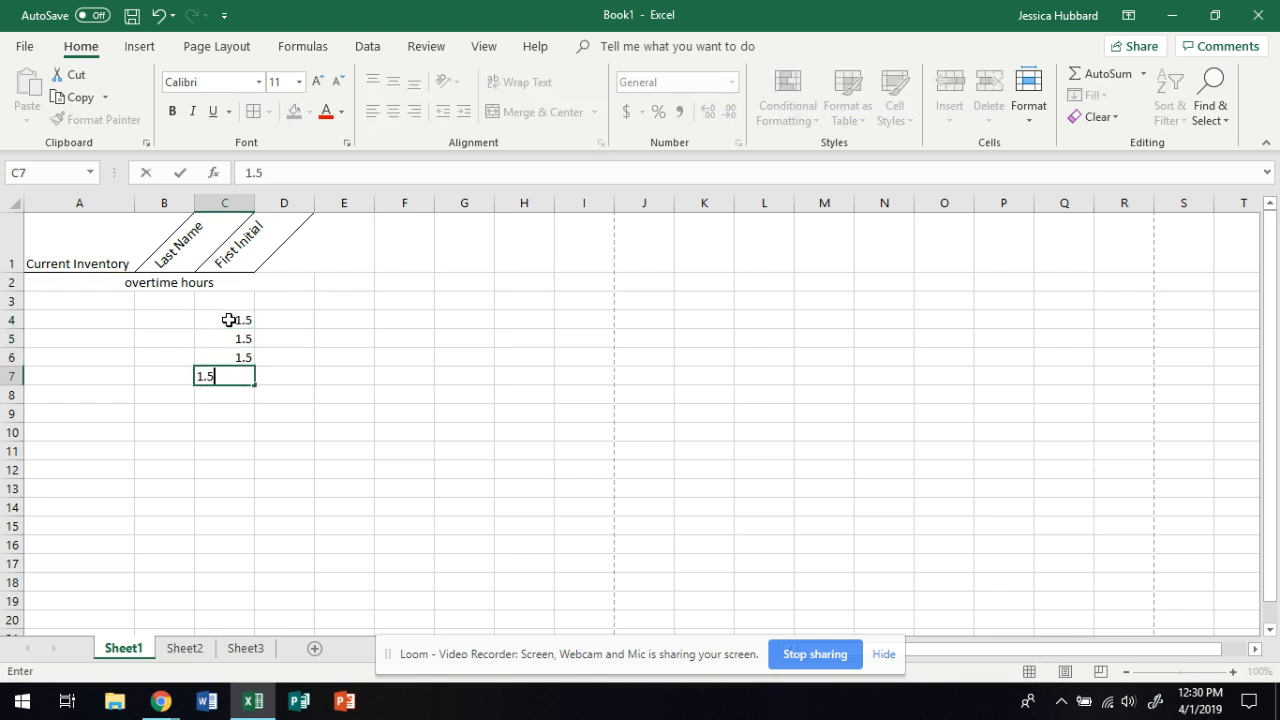
pyautogui.press('Return')
pyautogui.write('1.5')
pyautogui.press('Return')
pyautogui.write('1.')
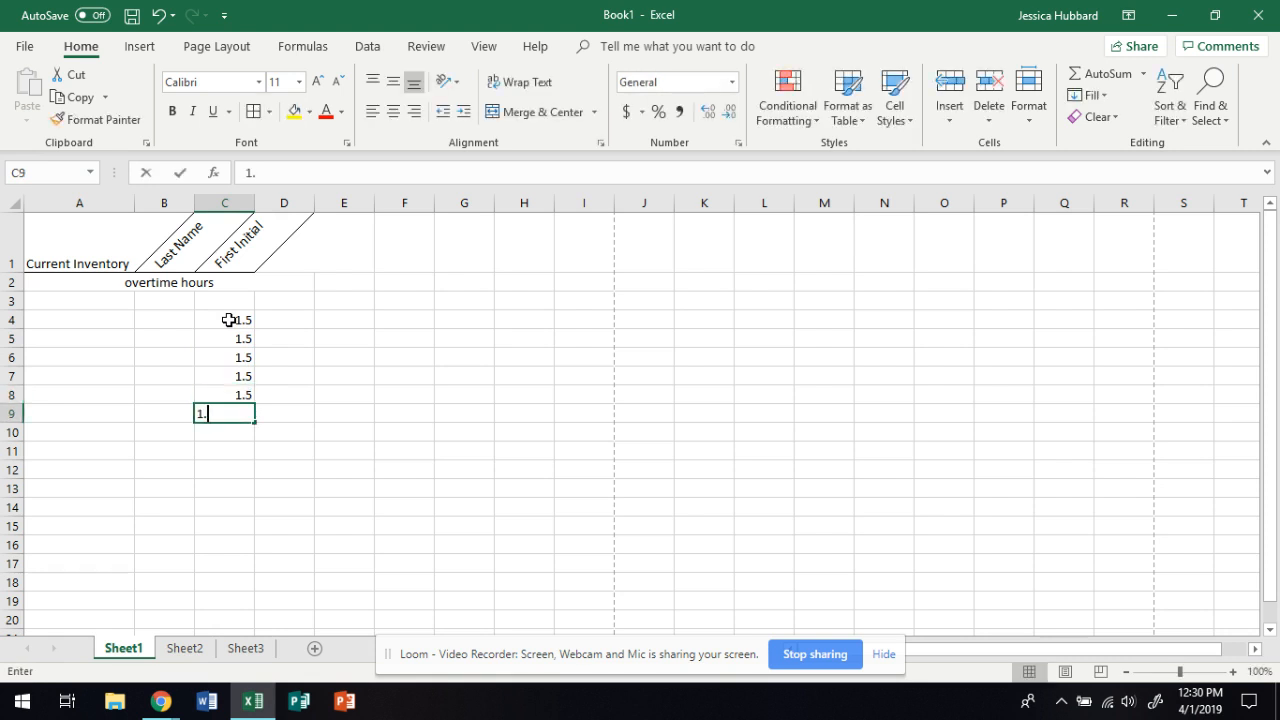
pyautogui.write('5')
pyautogui.press('Return')
pyautogui.write('1.5')
pyautogui.press('Return')
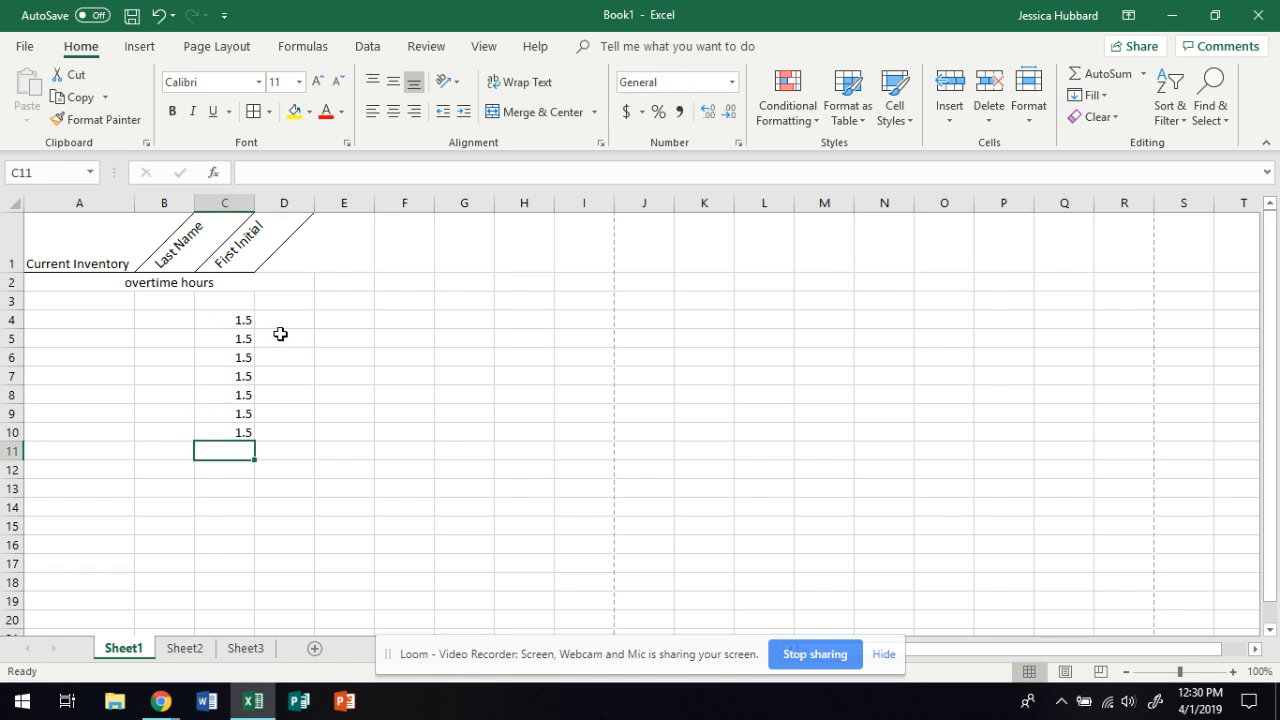
# Label cells B4 through B10 as General, number, currency, accounting, percentage, fraction and scientific
pyautogui.click(166, 323)
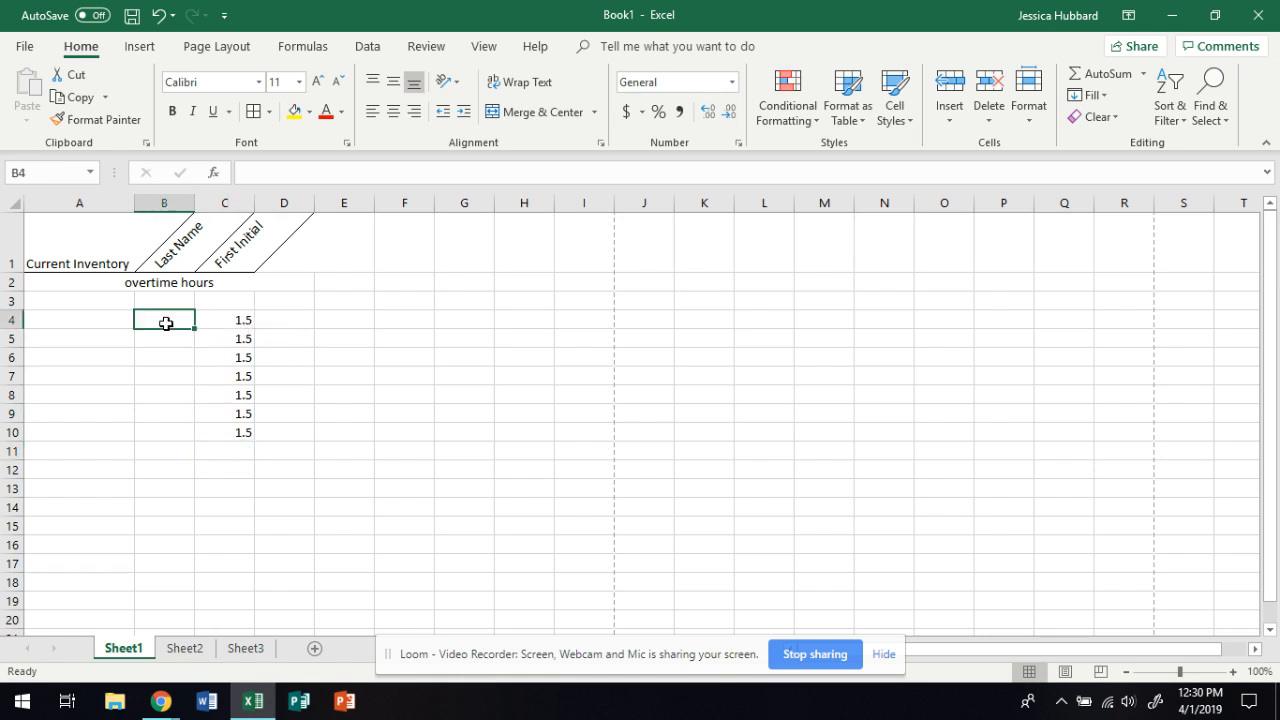
pyautogui.write('General')
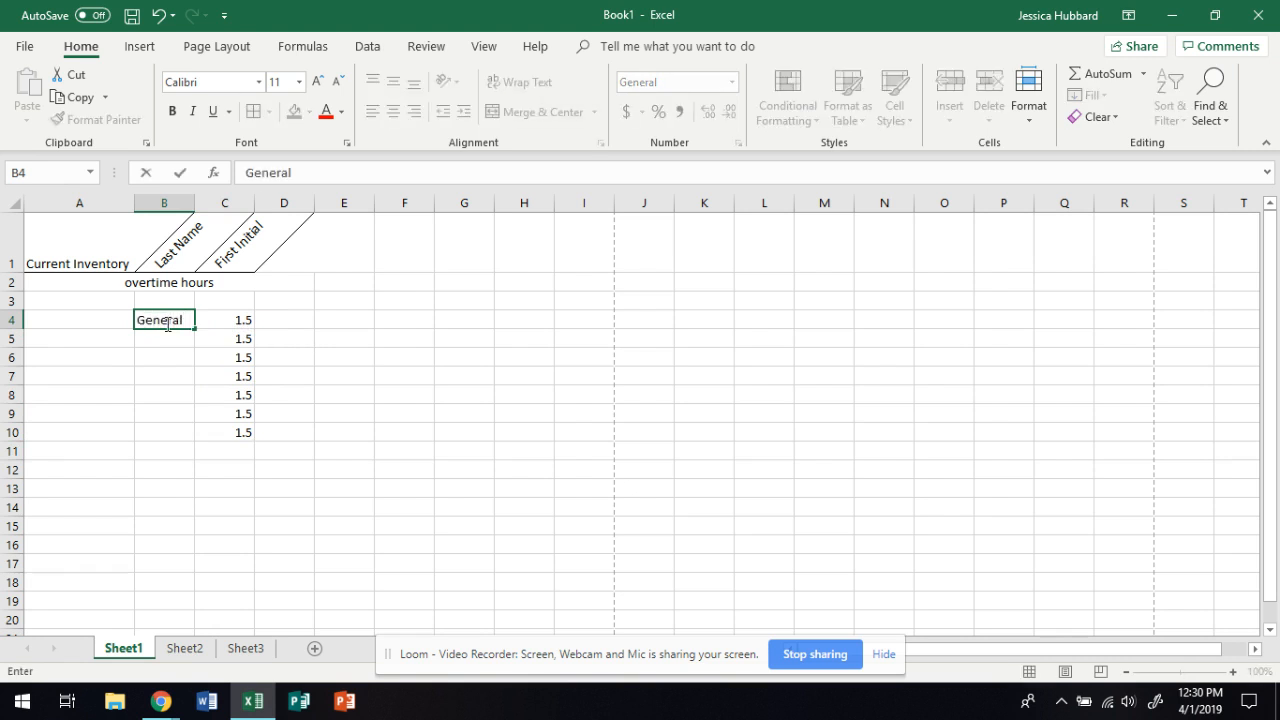
pyautogui.press('Return')
pyautogui.write('numb')
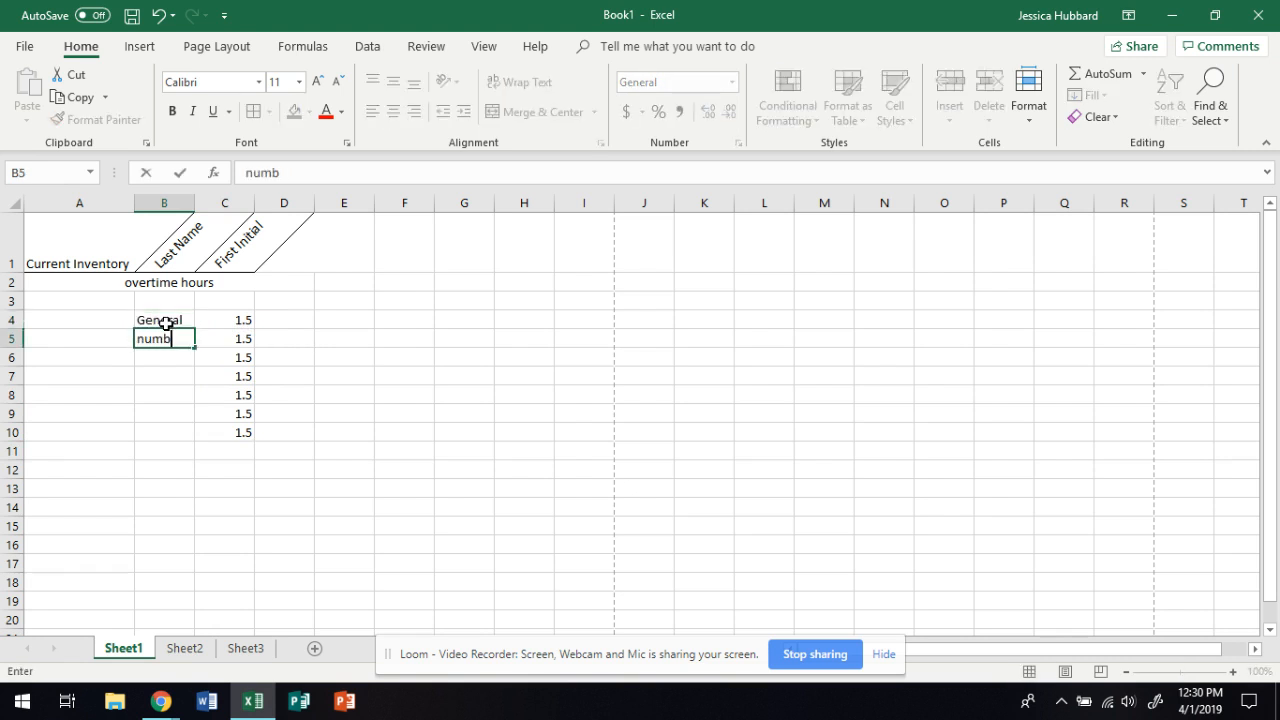
pyautogui.press('Return')
pyautogui.write('accounting')
pyautogui.press('Return')
pyautogui.write('percentage')
pyautogui.press('Return')
pyautogui.write('fraction')
pyautogui.press('Return')
pyautogui.write('scientific')
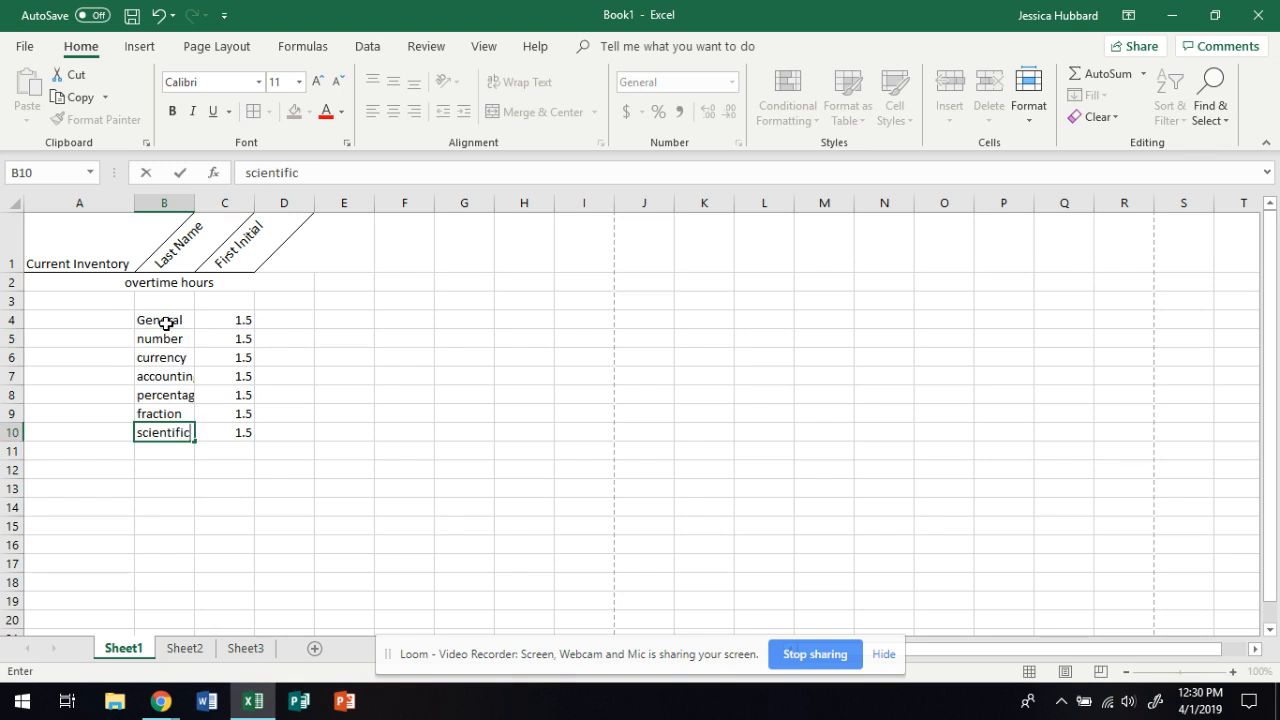
pyautogui.click(233, 323)
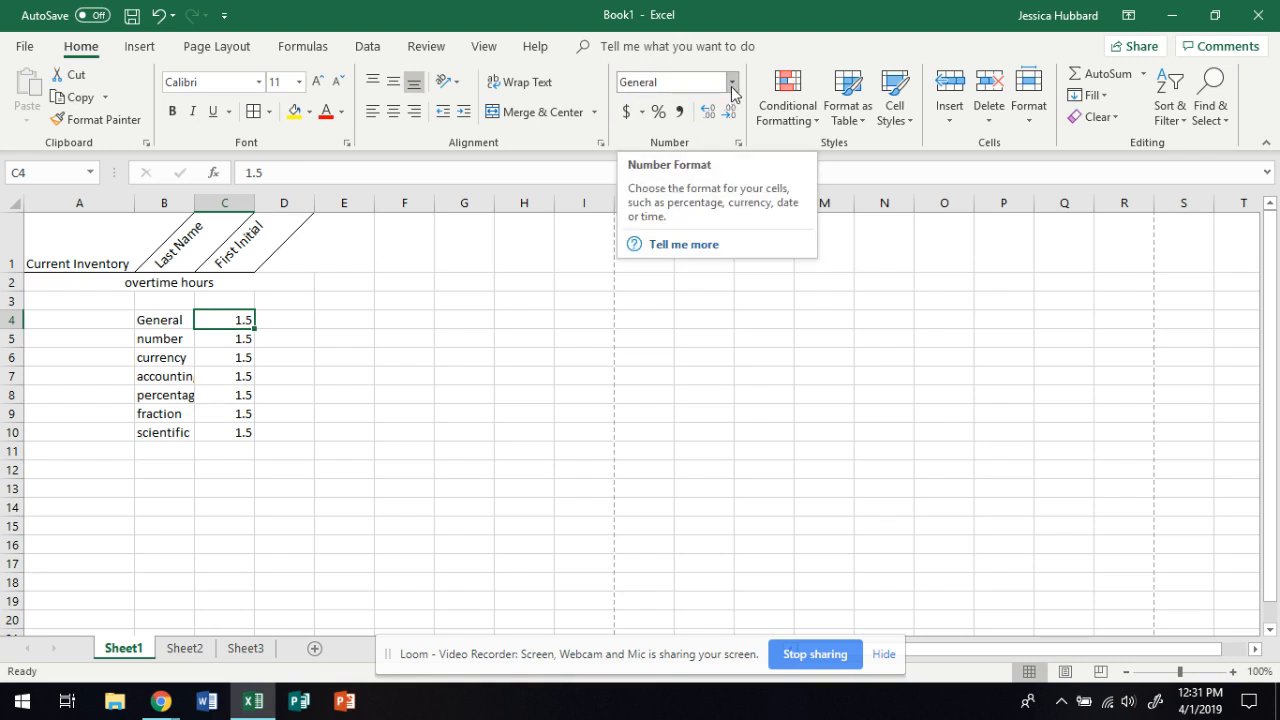
# Apply the Number format to cell C5 and the Currency format to cell C6
pyautogui.click(230, 340)
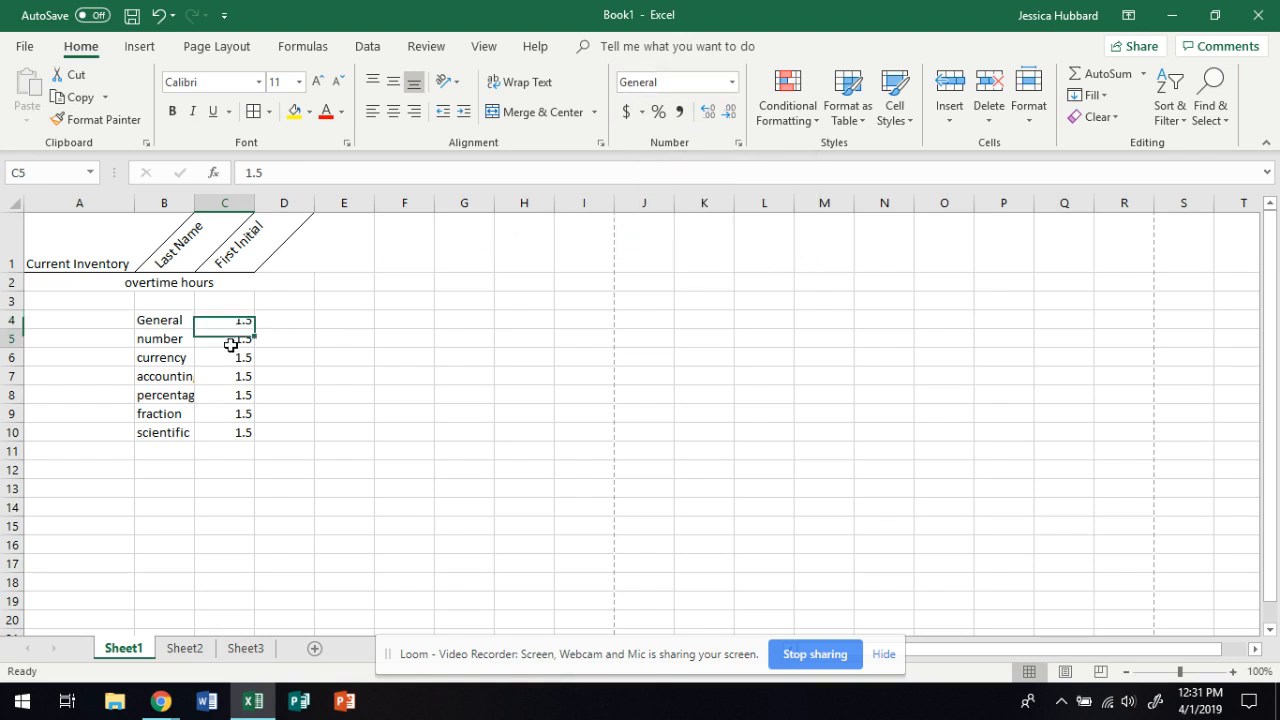
pyautogui.click(732, 82)
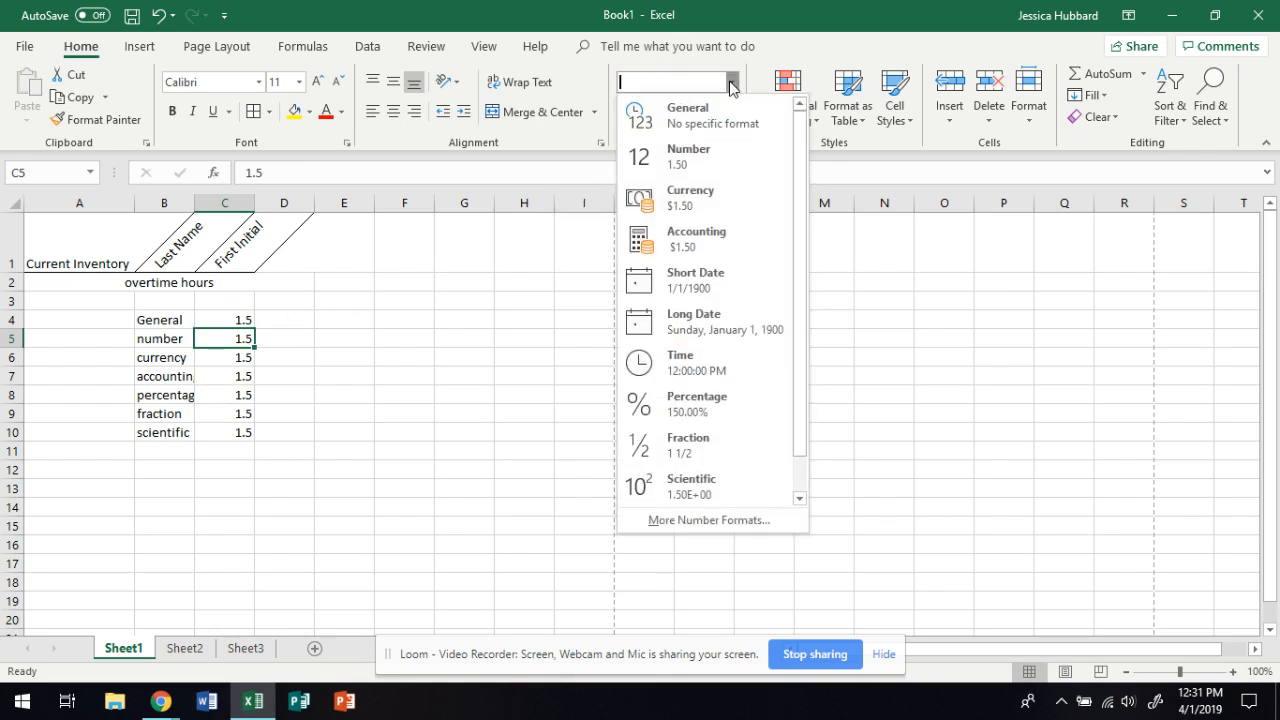
pyautogui.click(697, 160)
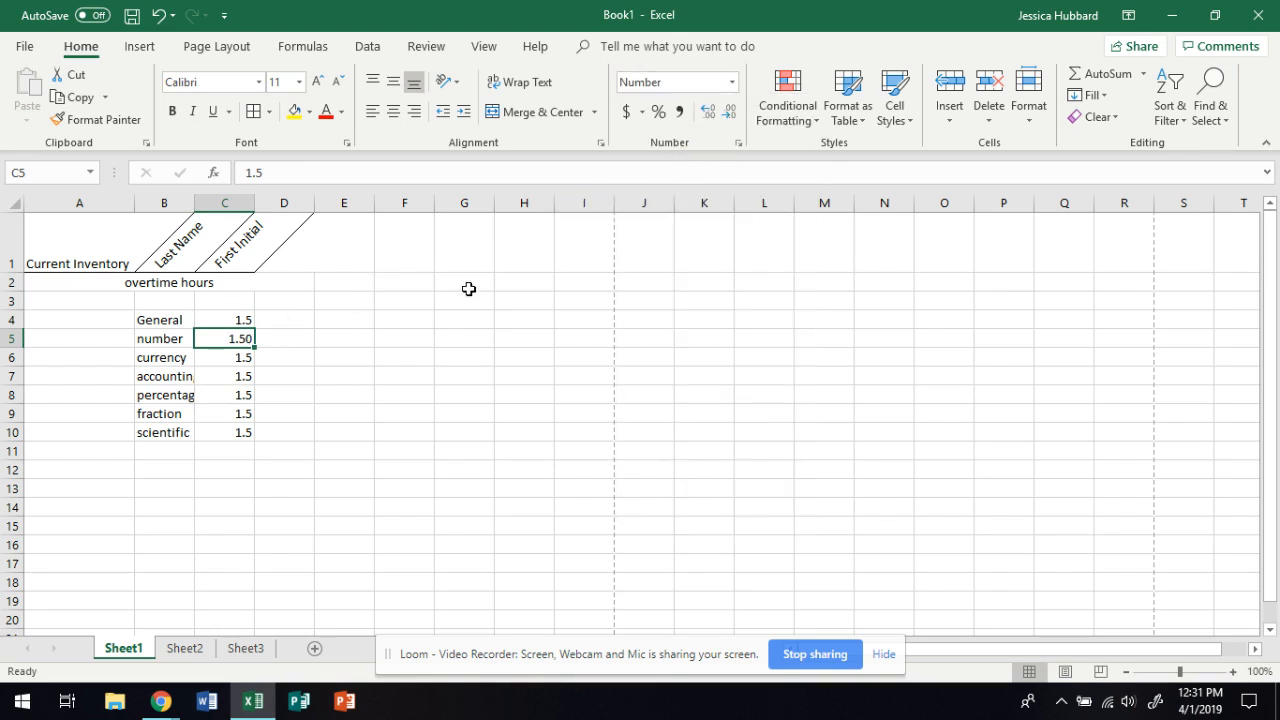
pyautogui.click(242, 357)
pyautogui.click(732, 82)
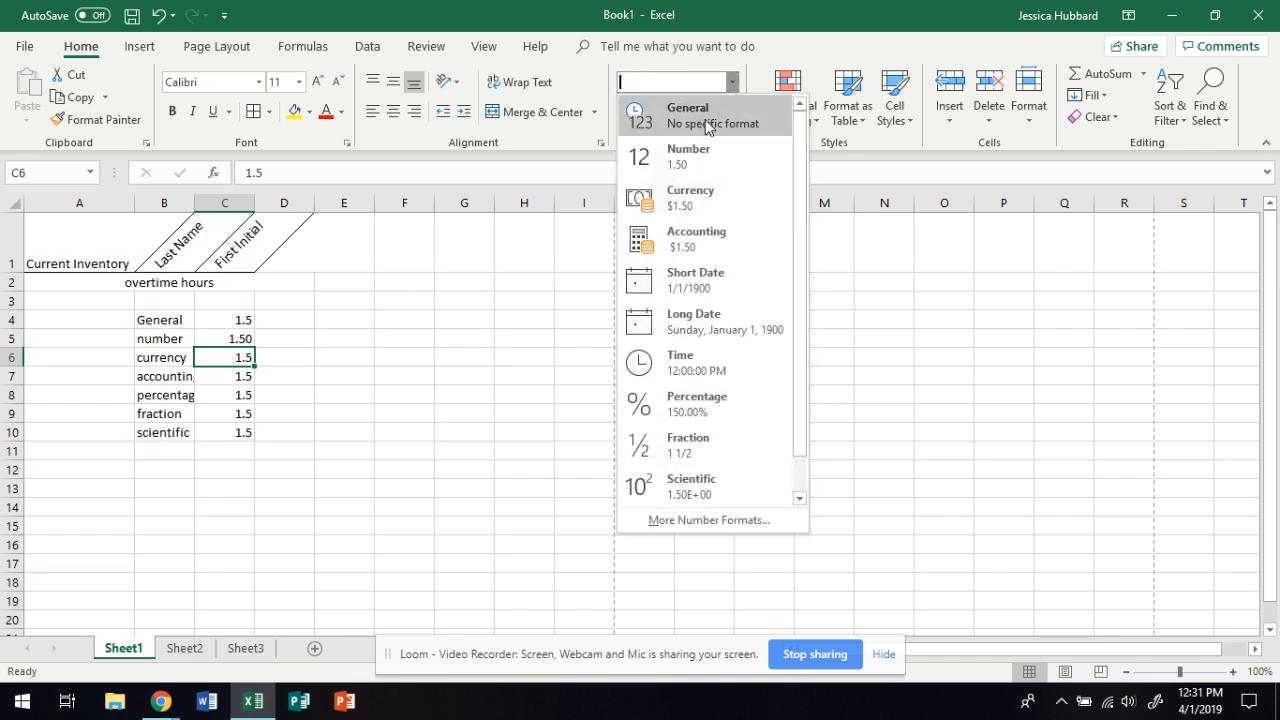
pyautogui.click(686, 202)
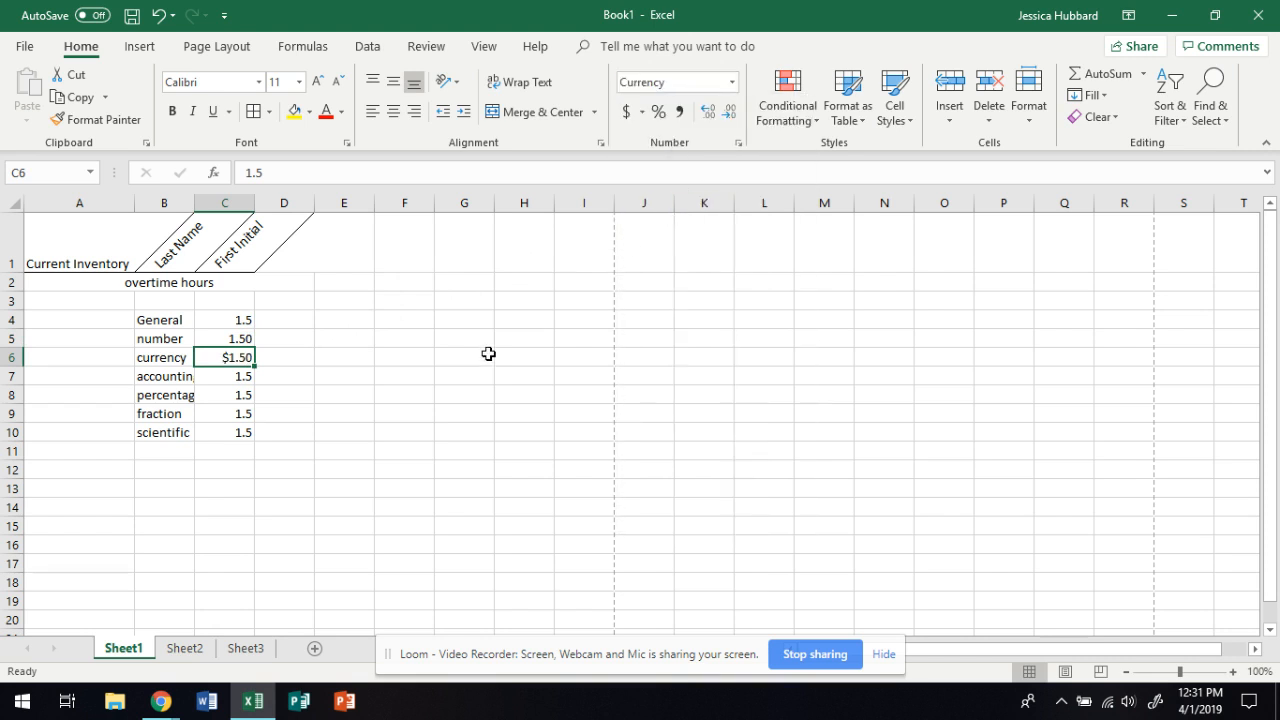
# Format cell C7 as Accounting and cell C8 as Percentage
pyautogui.click(245, 378)
pyautogui.click(732, 82)
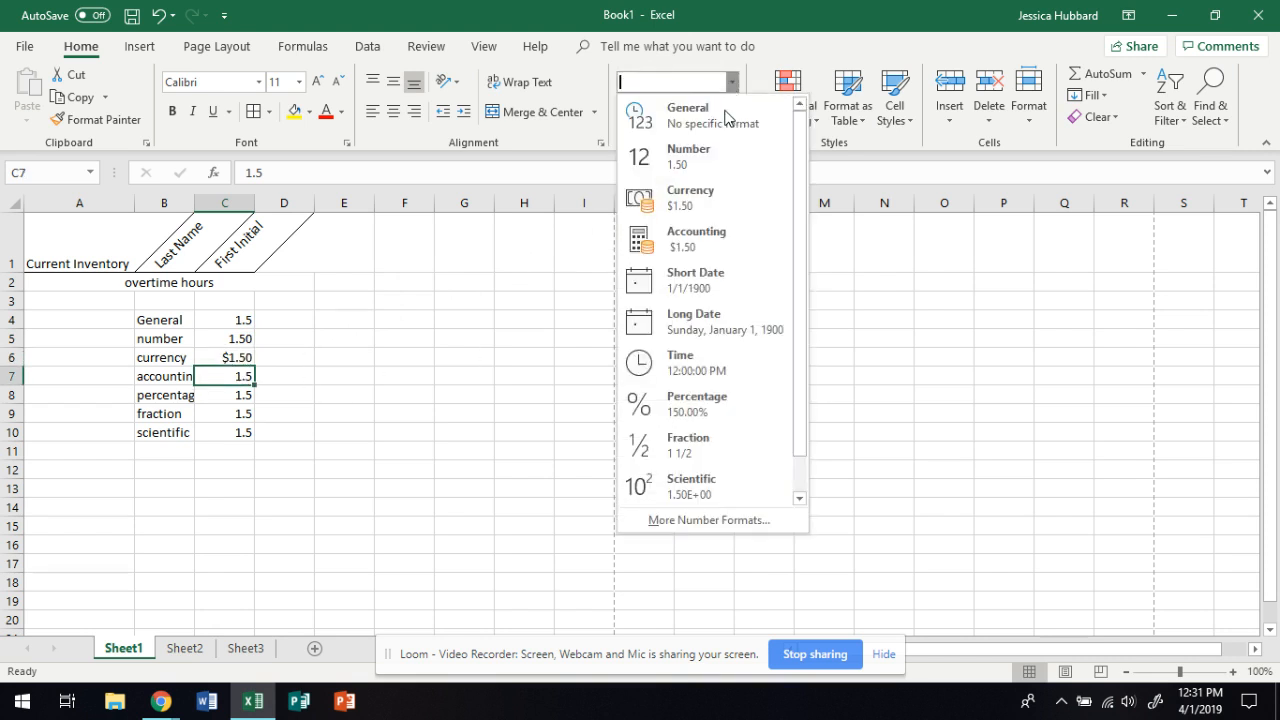
pyautogui.click(716, 256)
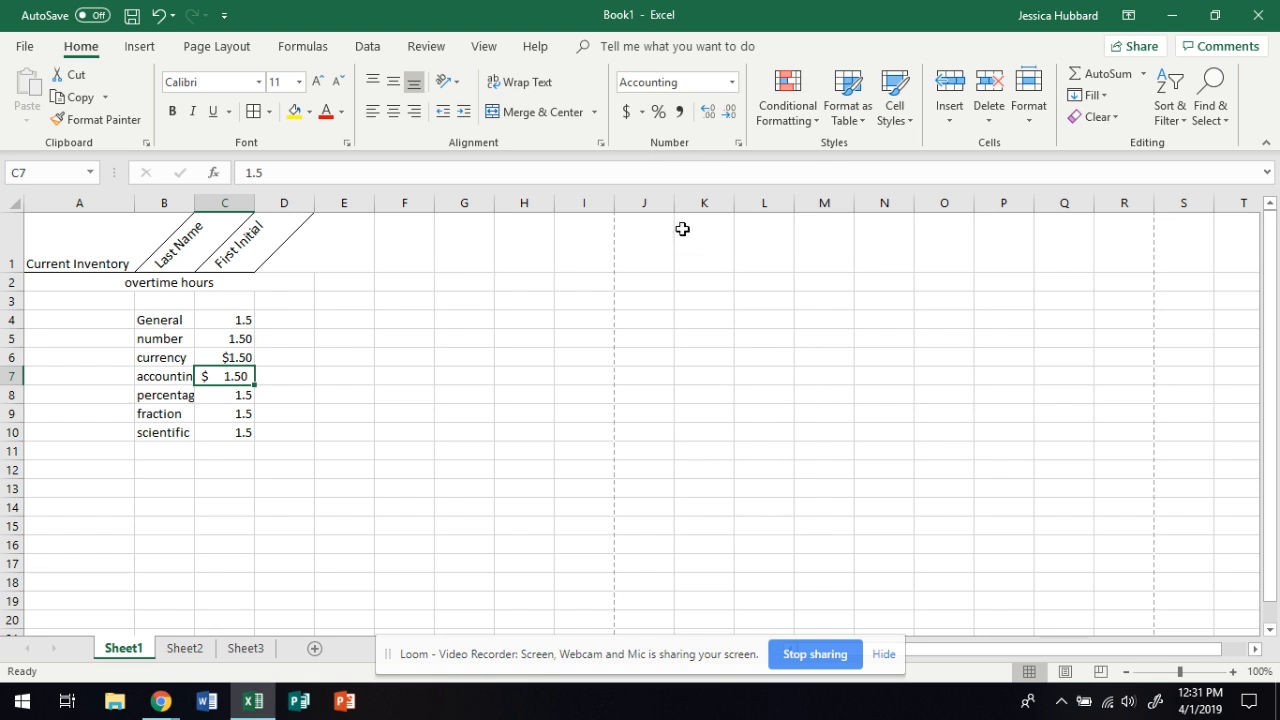
pyautogui.click(236, 398)
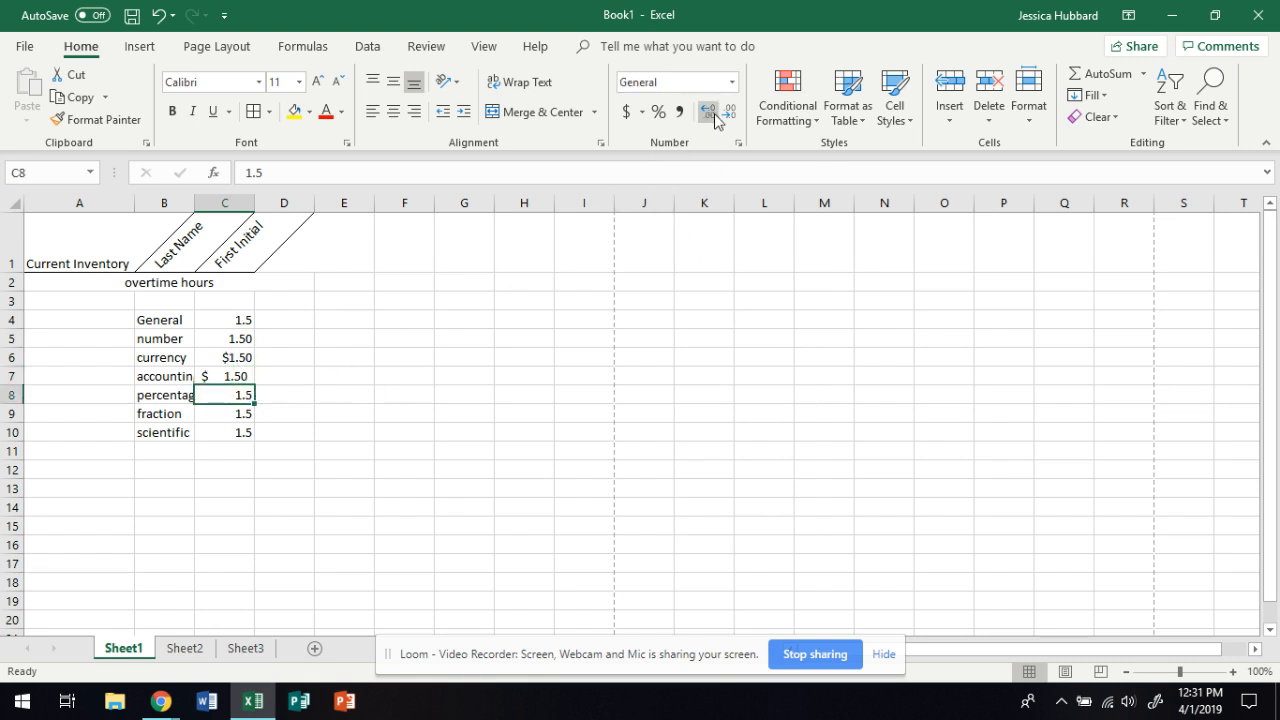
pyautogui.click(731, 84)
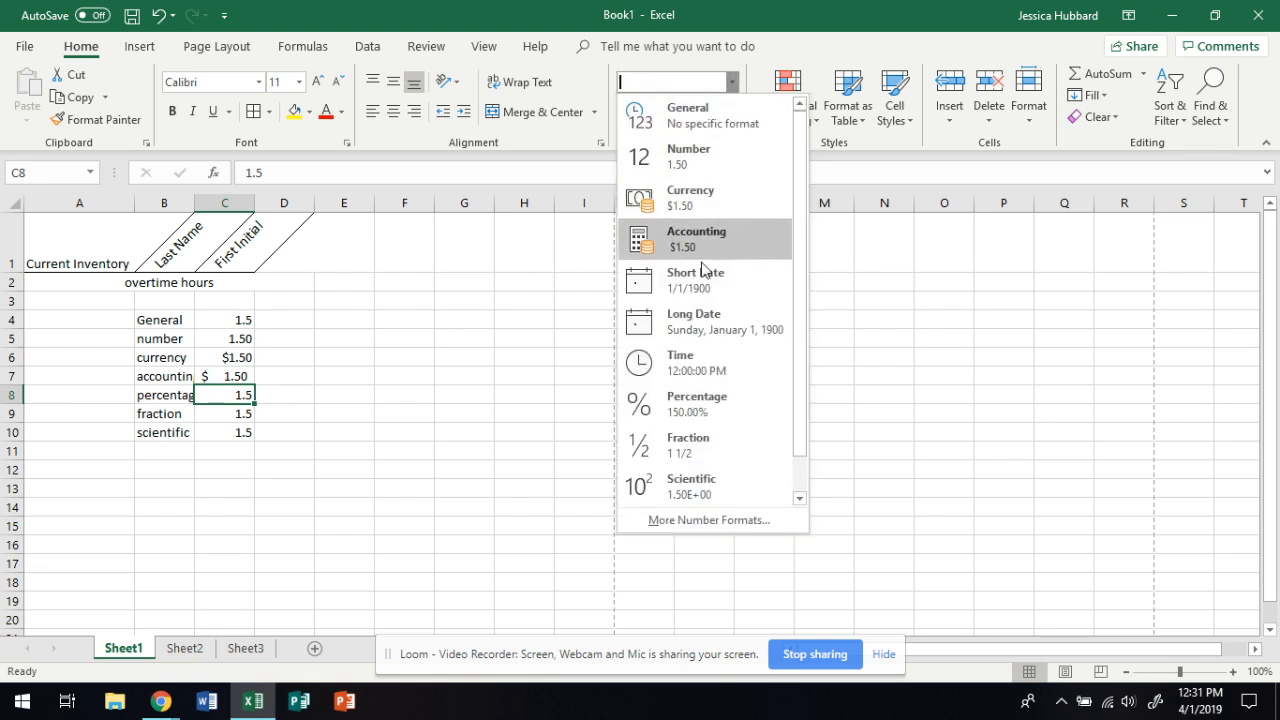
pyautogui.click(712, 404)
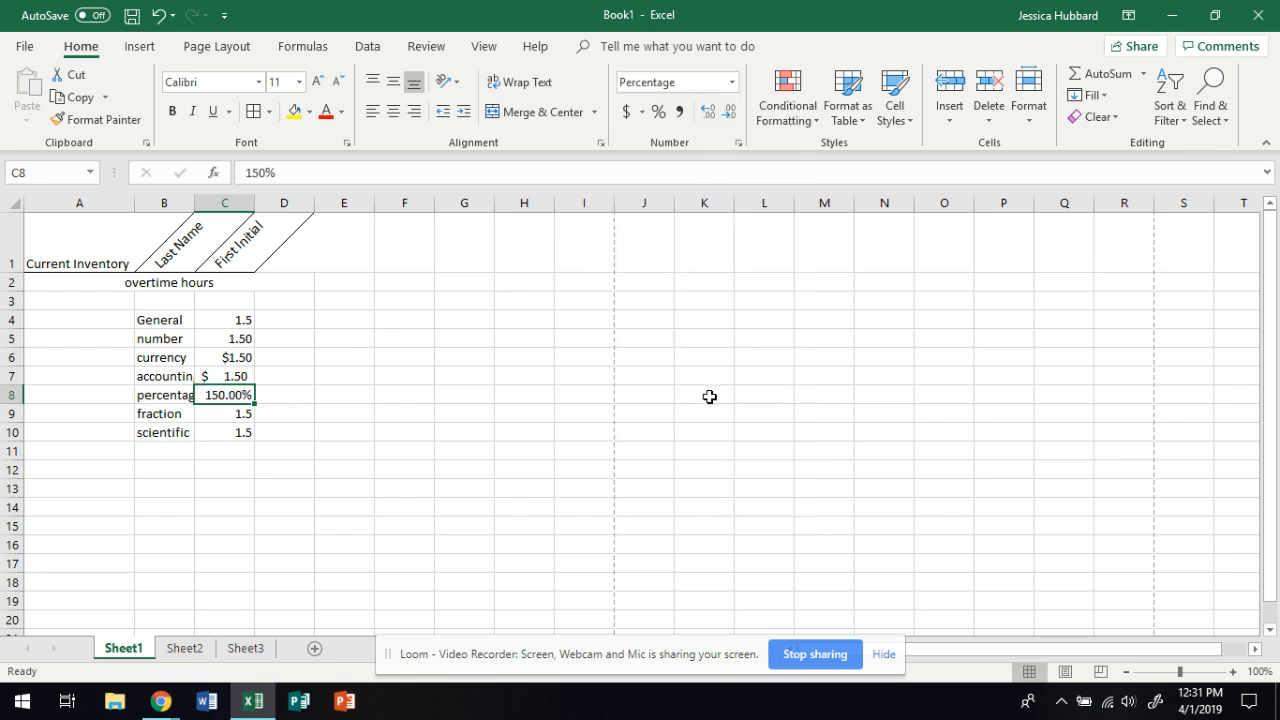
# Set the number format of cell C9 to Fraction and of cell C10 to Scientific
pyautogui.click(239, 413)
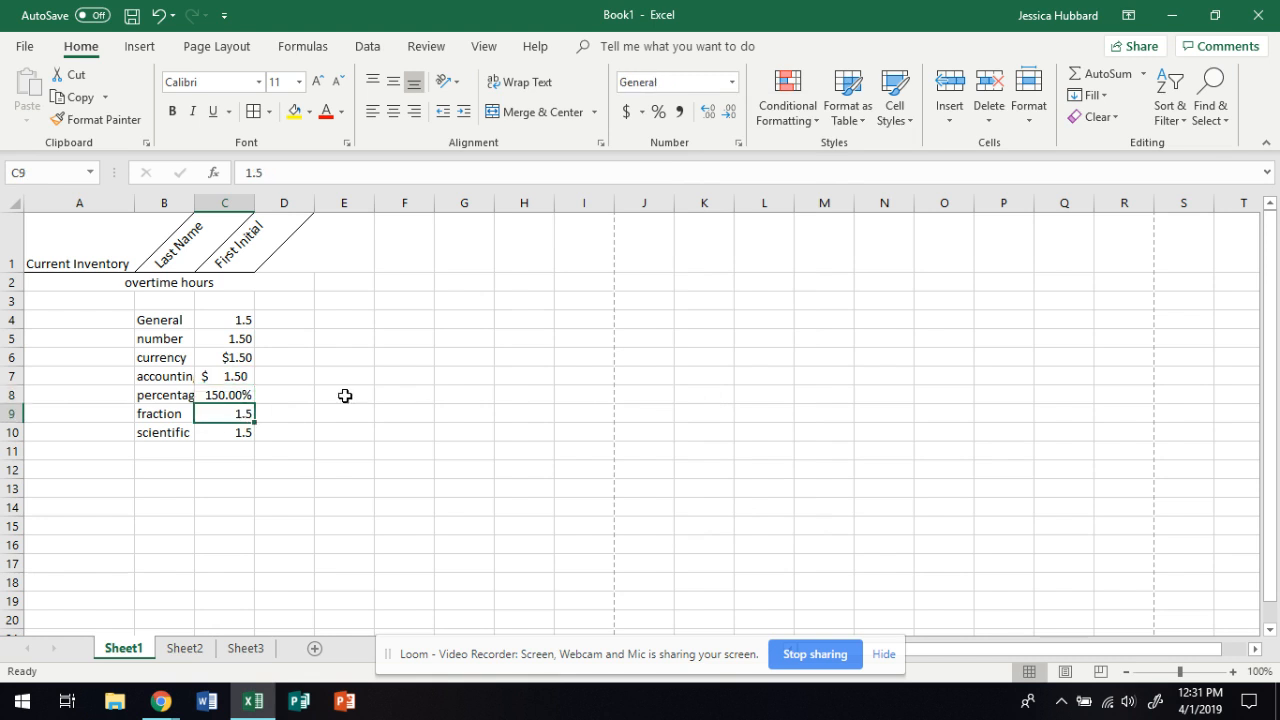
pyautogui.click(731, 86)
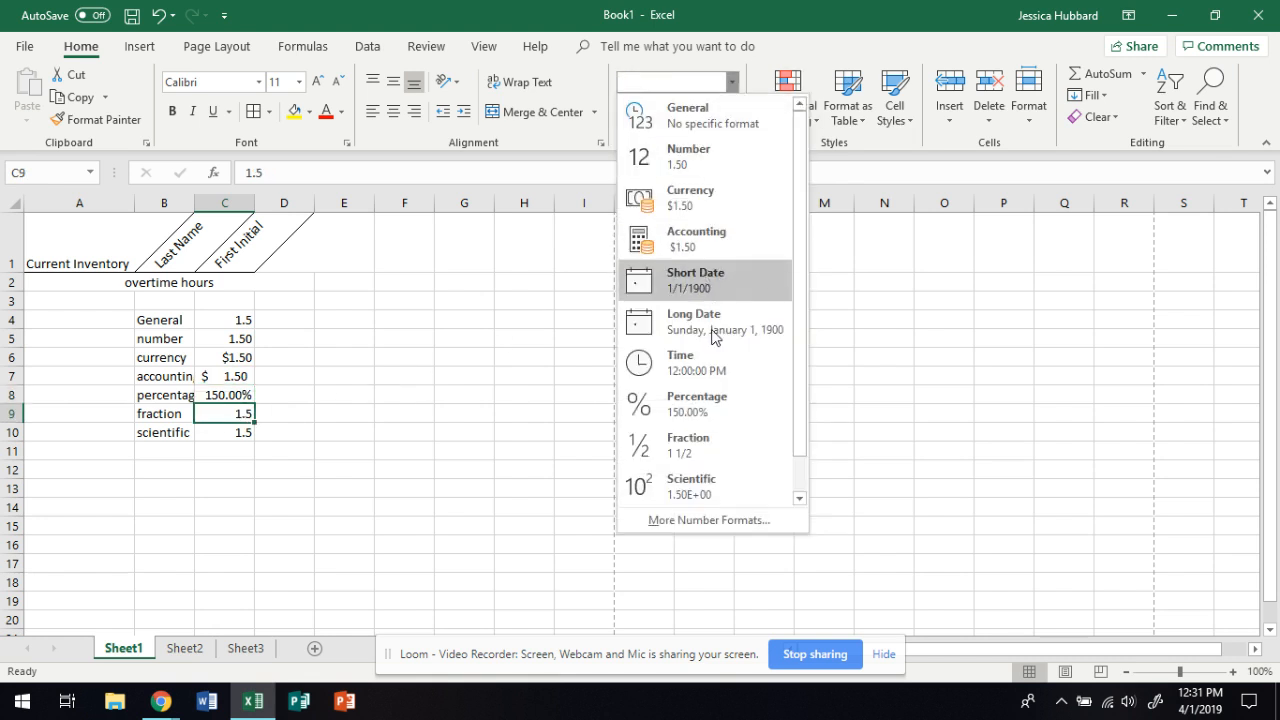
pyautogui.click(662, 446)
pyautogui.click(236, 431)
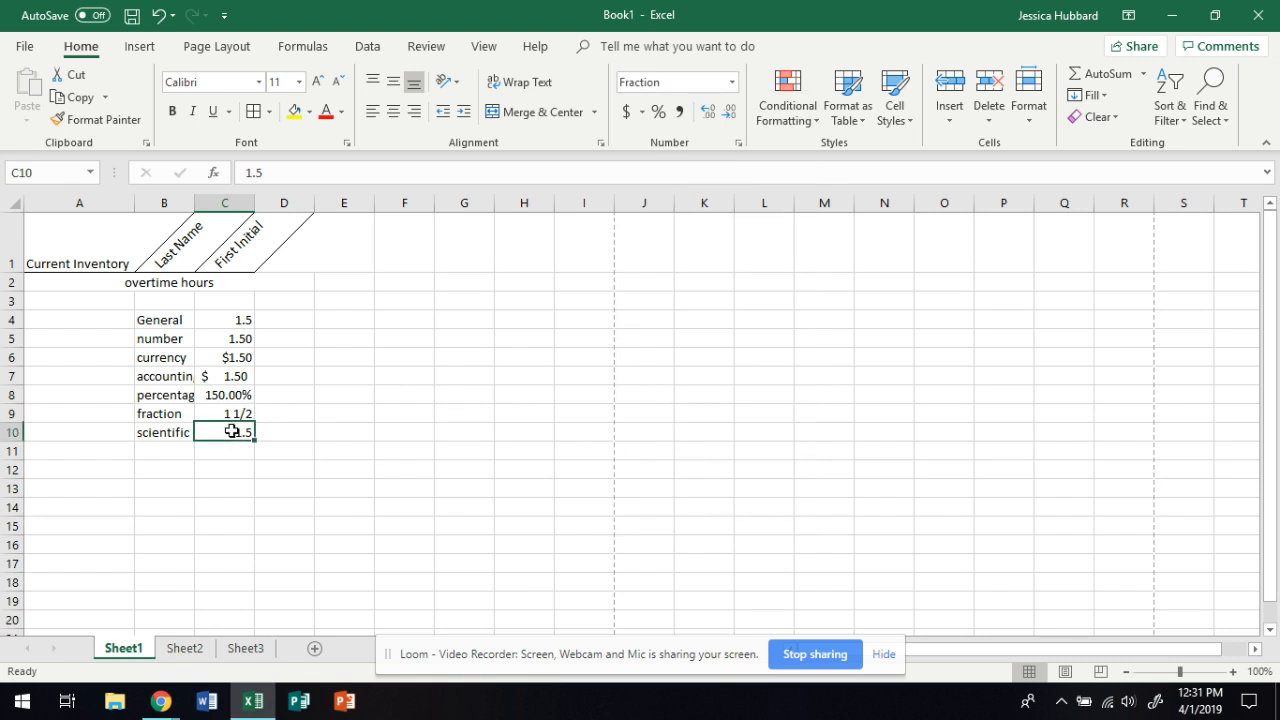
pyautogui.click(733, 83)
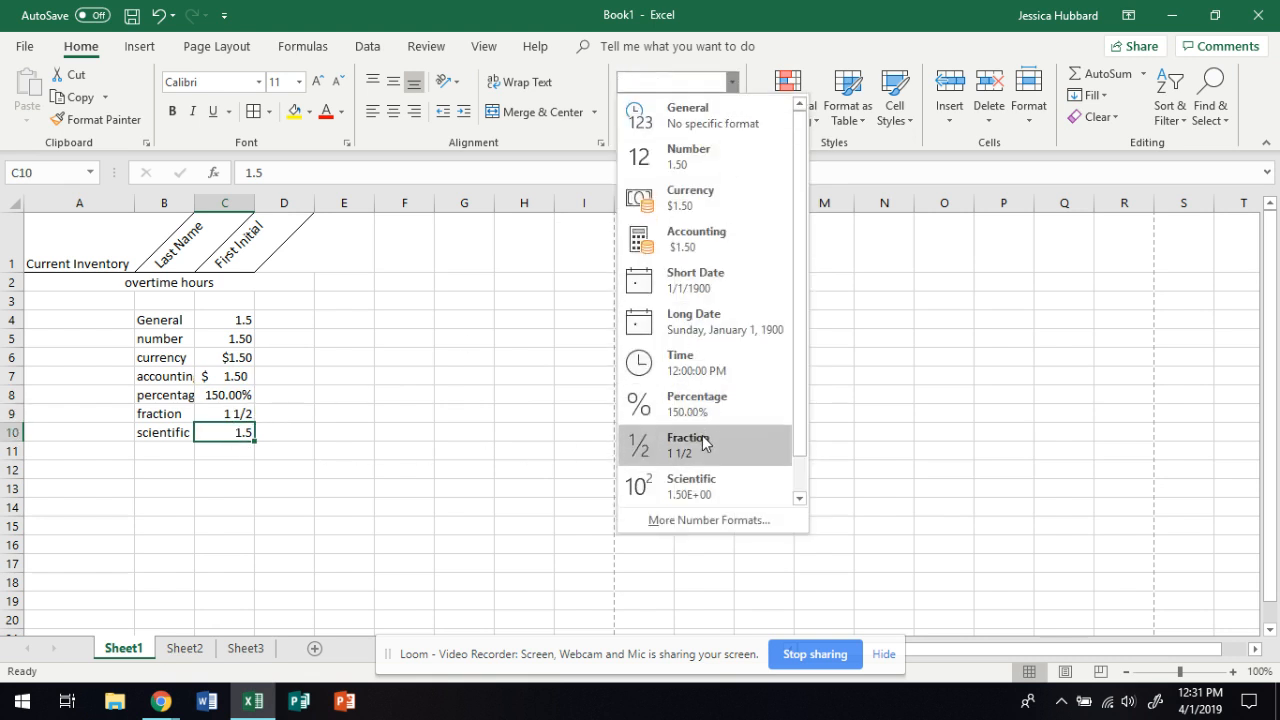
pyautogui.click(712, 490)
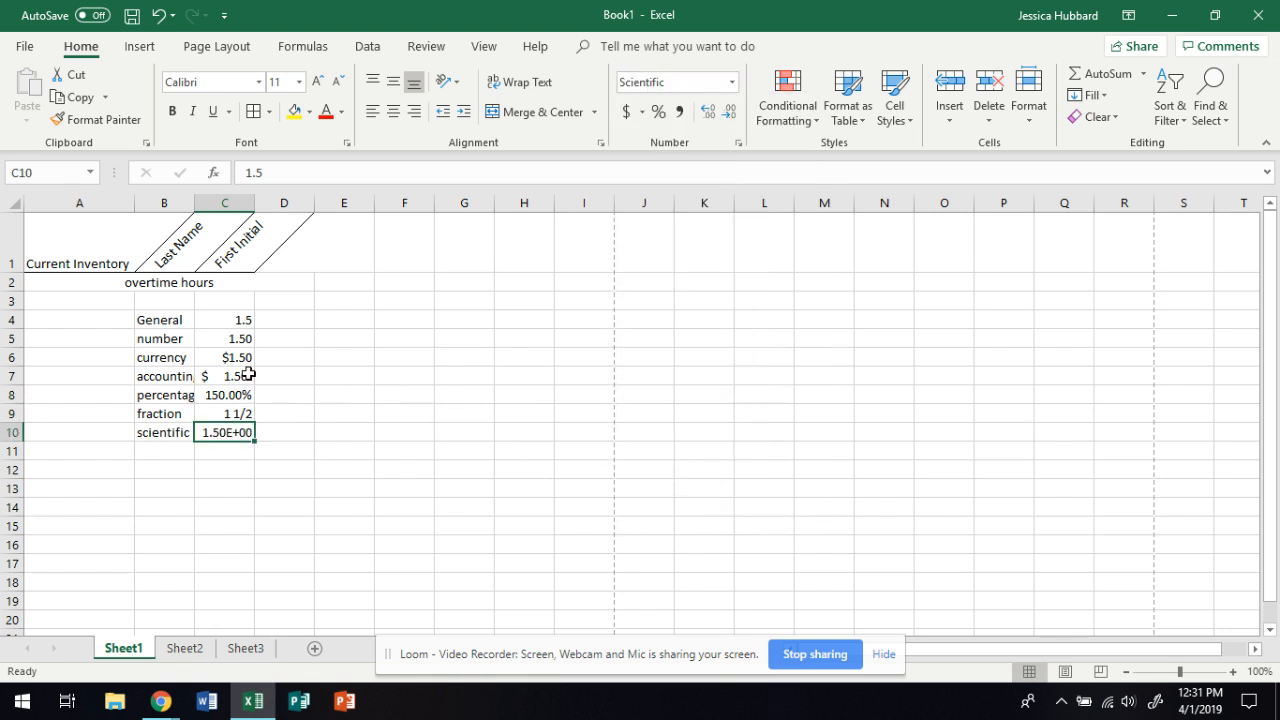